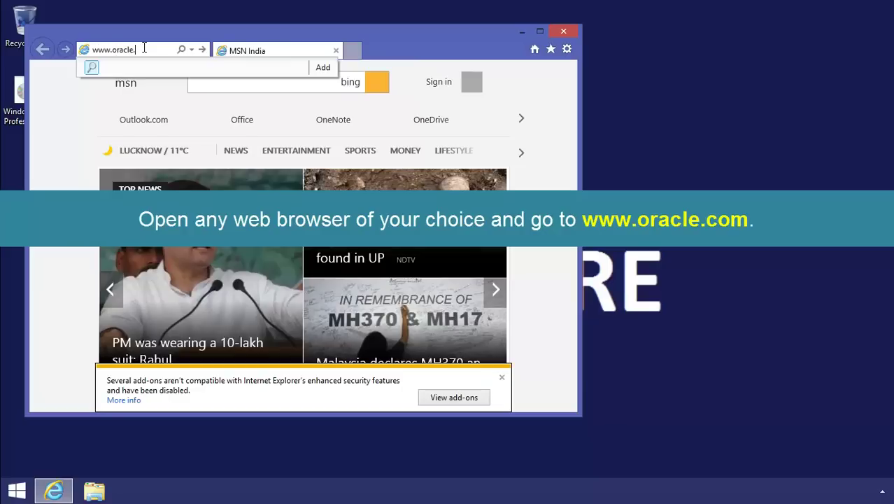
{"action": "type", "text": "com"}
{"action": "key", "text": "Return"}
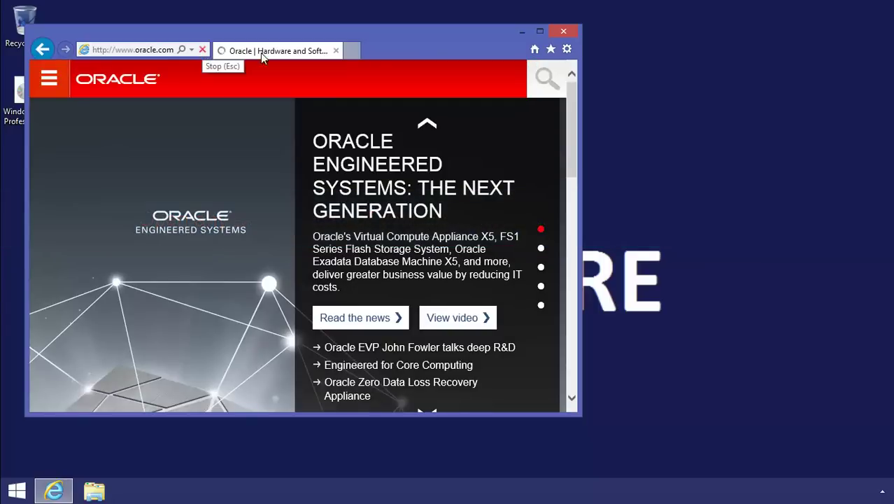
{"action": "left_click", "coordinate": [540, 31]}
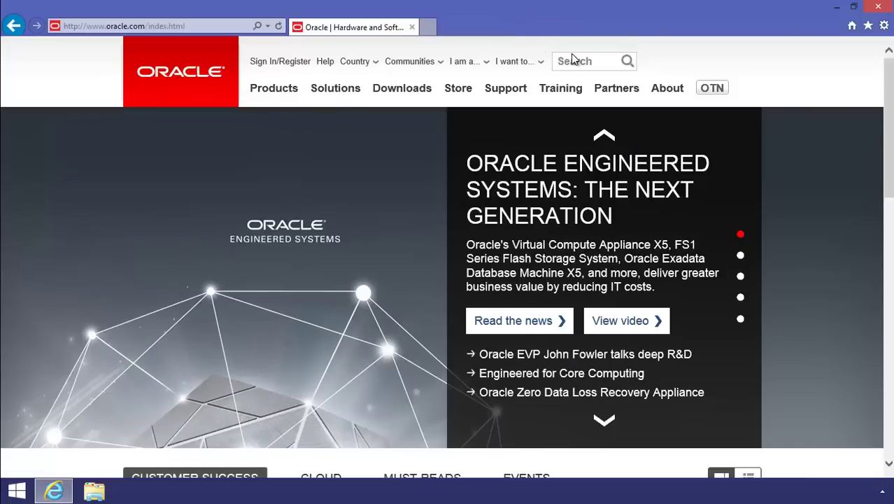
Search the Oracle website for "virtualbox".
{"action": "left_click", "coordinate": [585, 58]}
{"action": "type", "text": "virtual"}
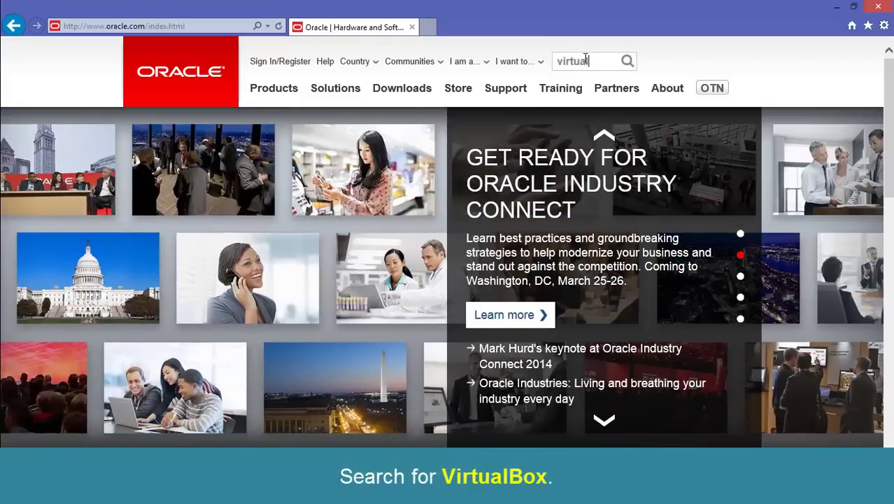
{"action": "type", "text": "box"}
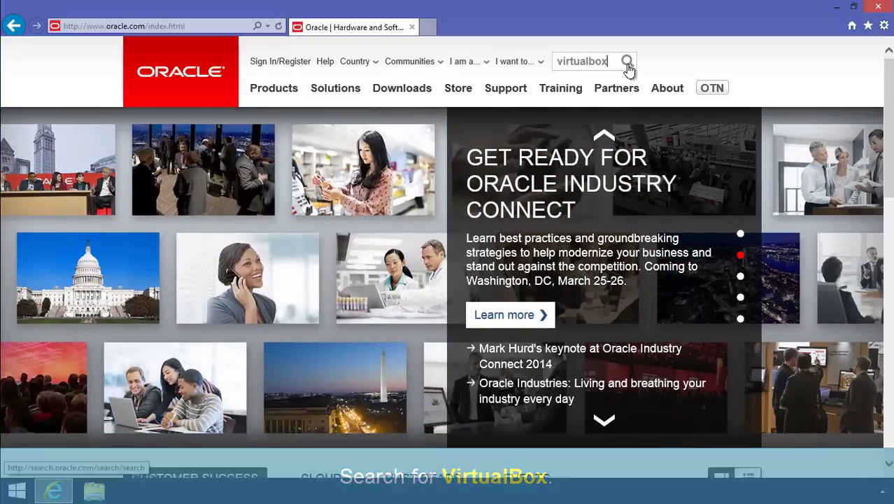
{"action": "left_click", "coordinate": [627, 64]}
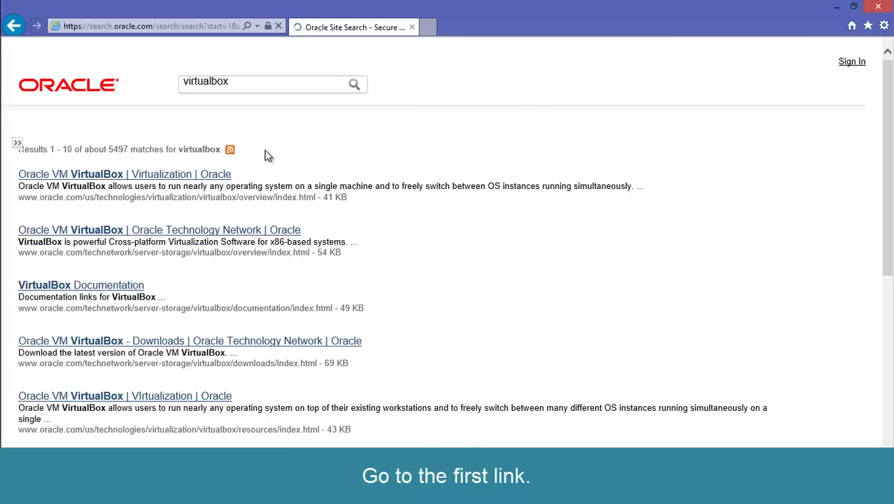
Open the first search result, Oracle VM VirtualBox, and go to its Oracle VM VirtualBox download page.
{"action": "left_click", "coordinate": [196, 175]}
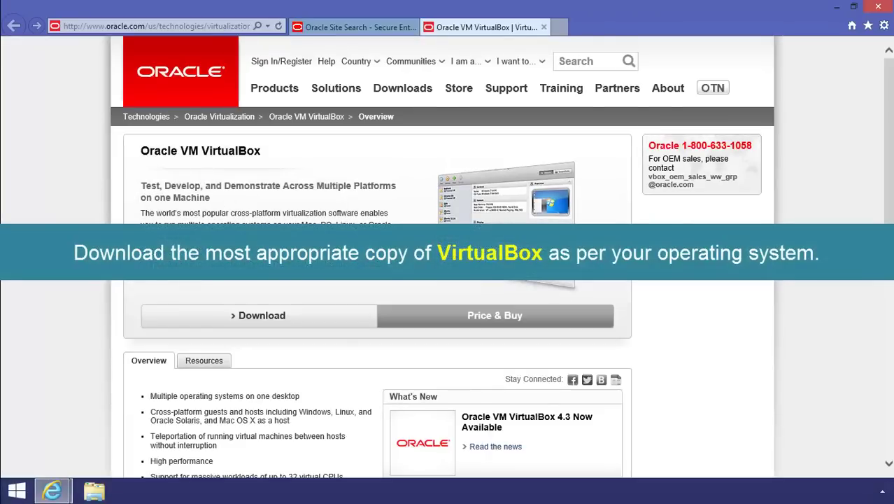
{"action": "left_click", "coordinate": [256, 320]}
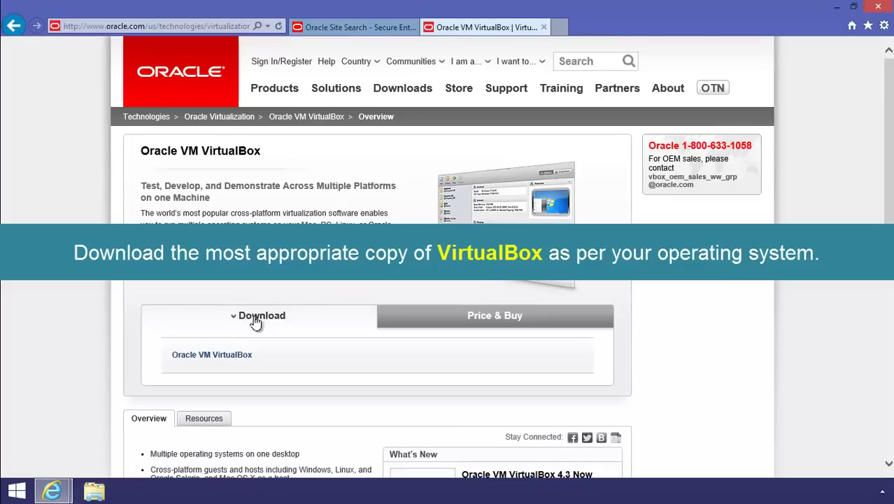
{"action": "left_click", "coordinate": [235, 361]}
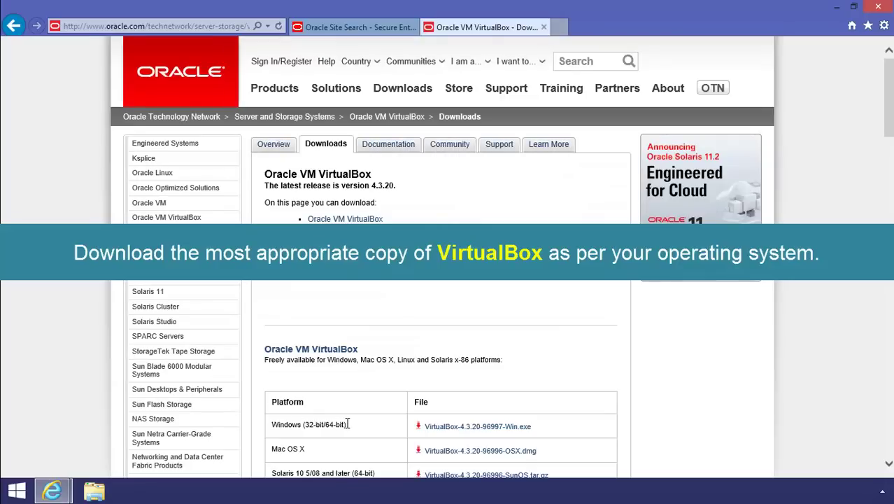
Download the Windows installer VirtualBox-4.3.20-96997-Win.exe and save it to the Desktop.
{"action": "left_click", "coordinate": [462, 429]}
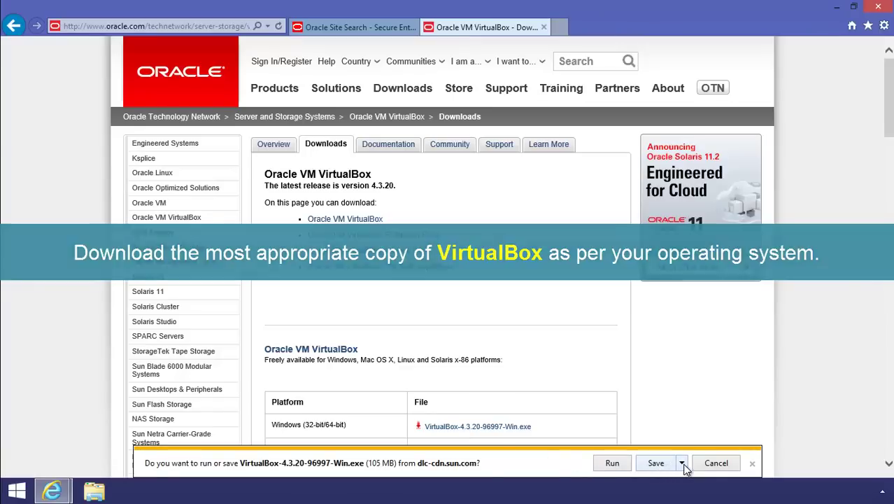
{"action": "left_click", "coordinate": [684, 465]}
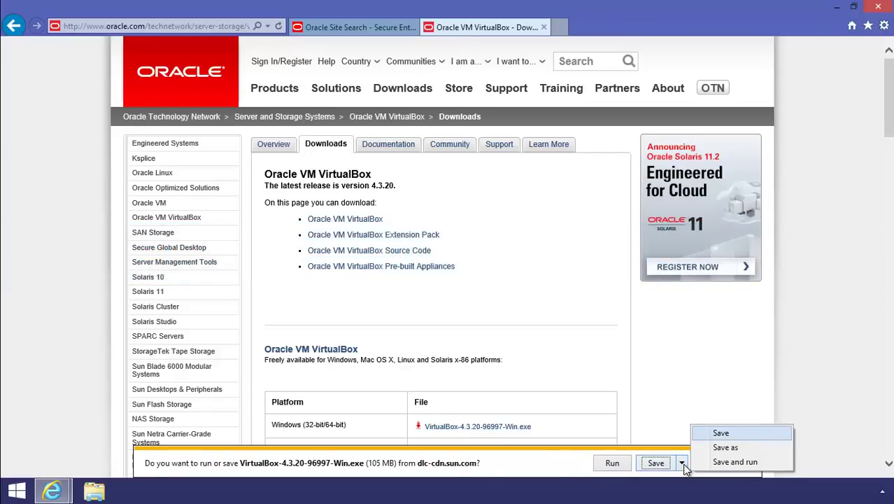
{"action": "left_click", "coordinate": [723, 448]}
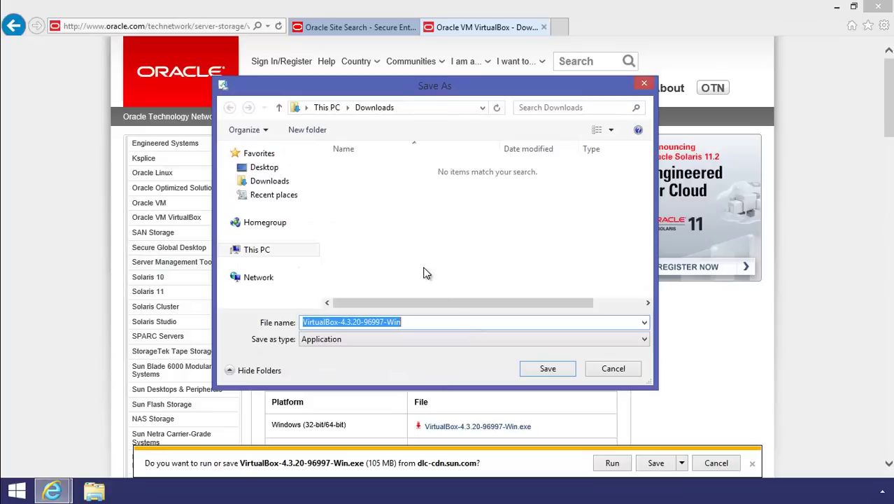
{"action": "left_click", "coordinate": [266, 170]}
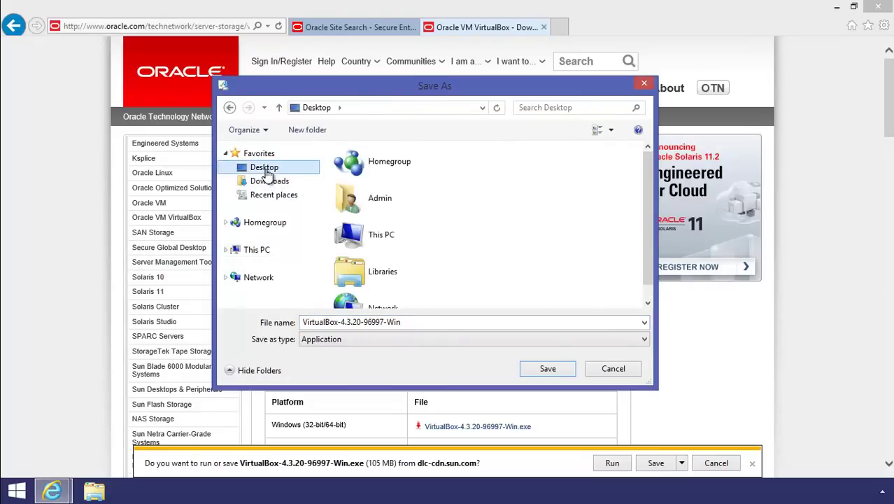
{"action": "left_click", "coordinate": [545, 370]}
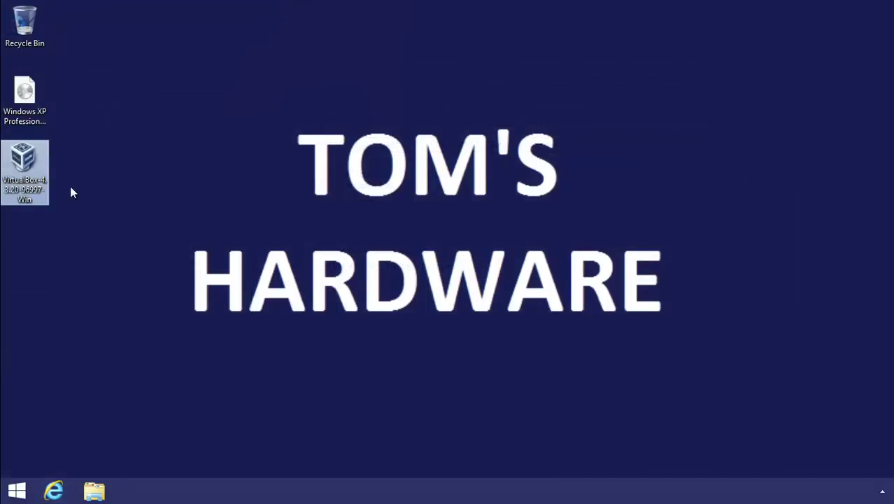
Run the downloaded VirtualBox installer from the desktop and accept the default features, install location, shortcuts and file associations.
{"action": "double_click", "coordinate": [28, 178]}
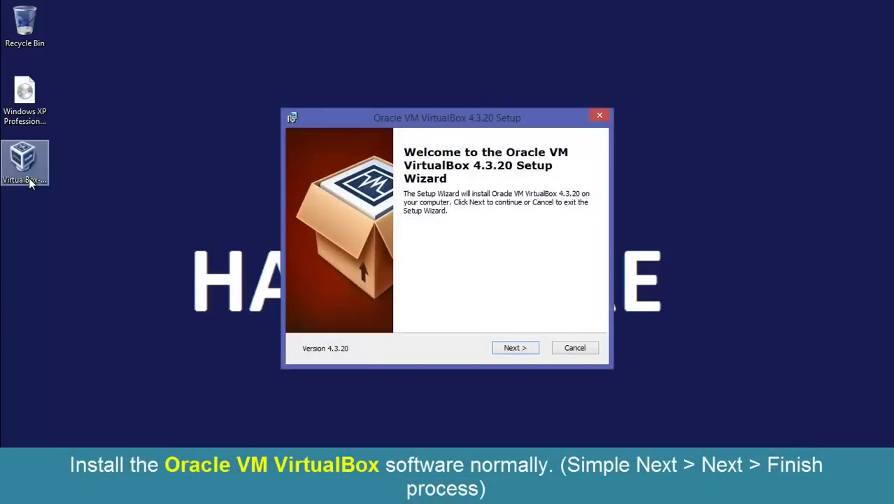
{"action": "left_click", "coordinate": [519, 350]}
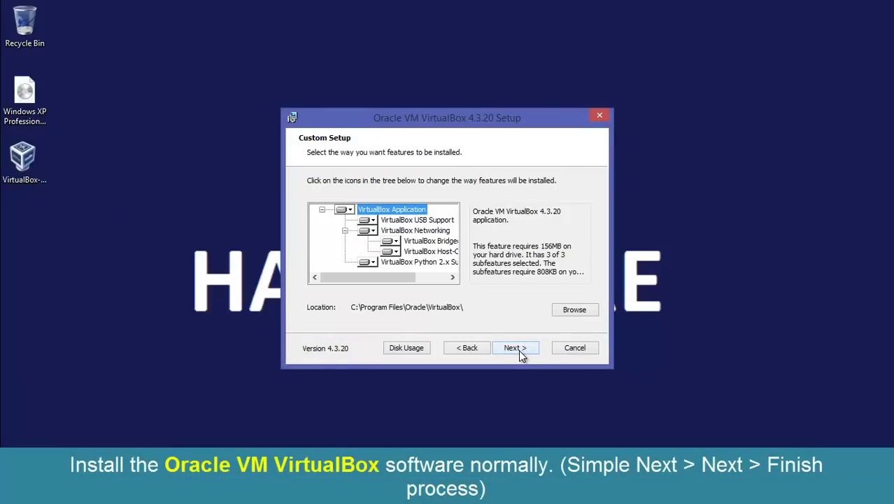
{"action": "left_click", "coordinate": [518, 349]}
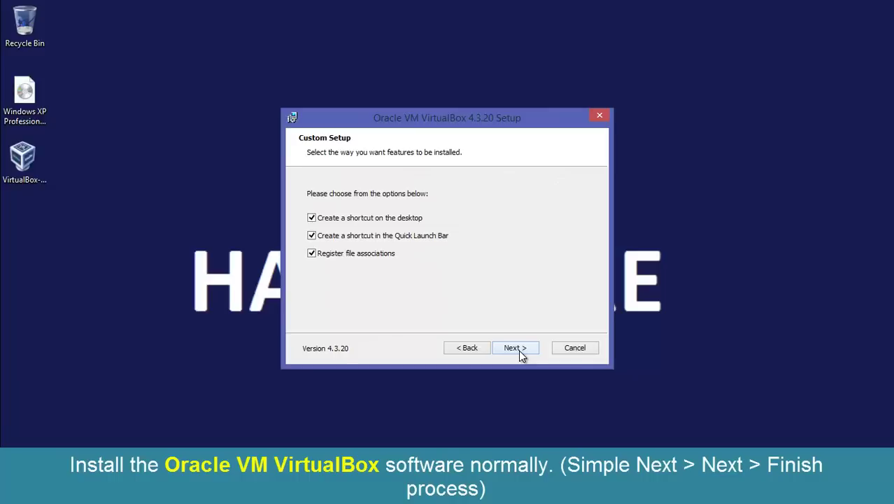
{"action": "left_click", "coordinate": [518, 350]}
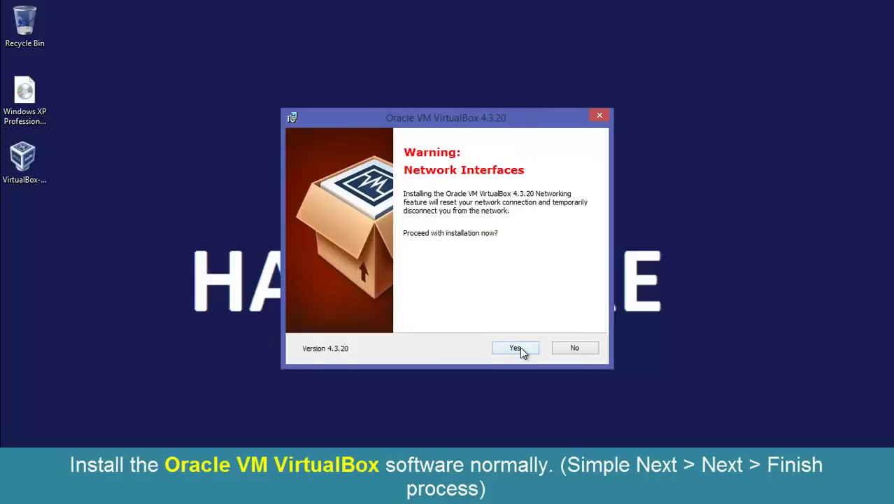
Install VirtualBox, allowing the network reset, the account control request and the Oracle device software, and finish setup with VirtualBox set to start.
{"action": "left_click", "coordinate": [518, 349]}
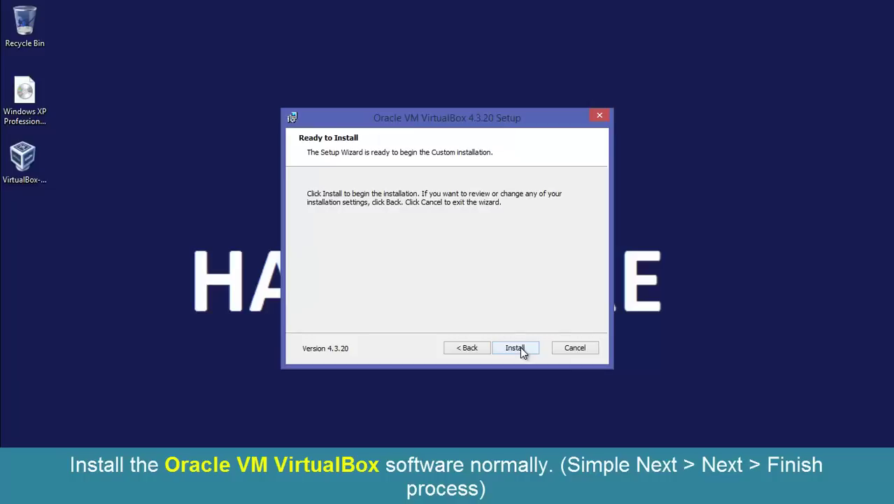
{"action": "left_click", "coordinate": [518, 348]}
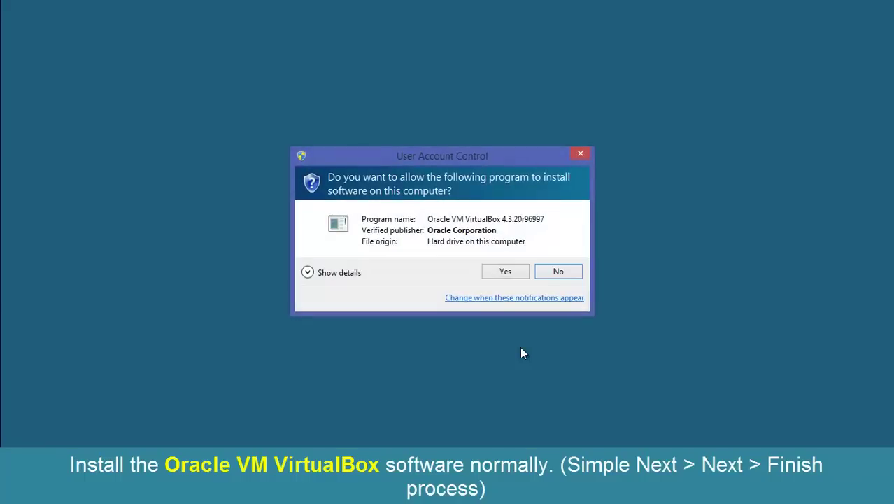
{"action": "left_click", "coordinate": [506, 272]}
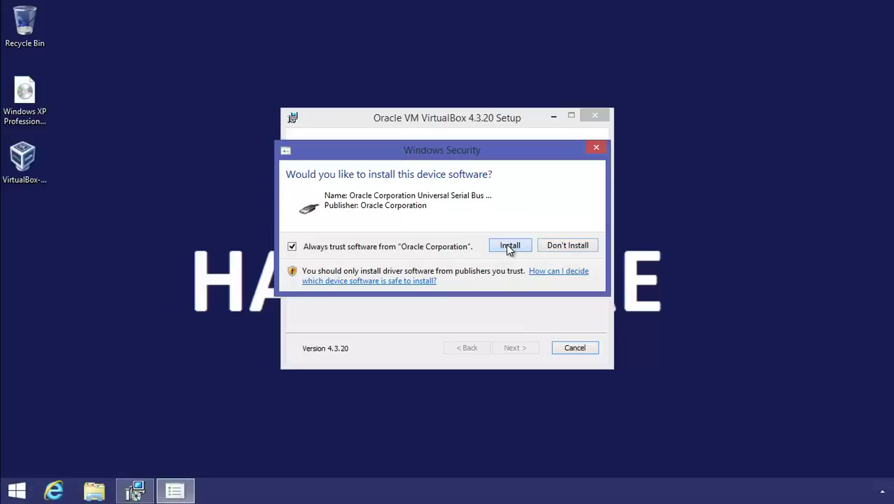
{"action": "left_click", "coordinate": [509, 246]}
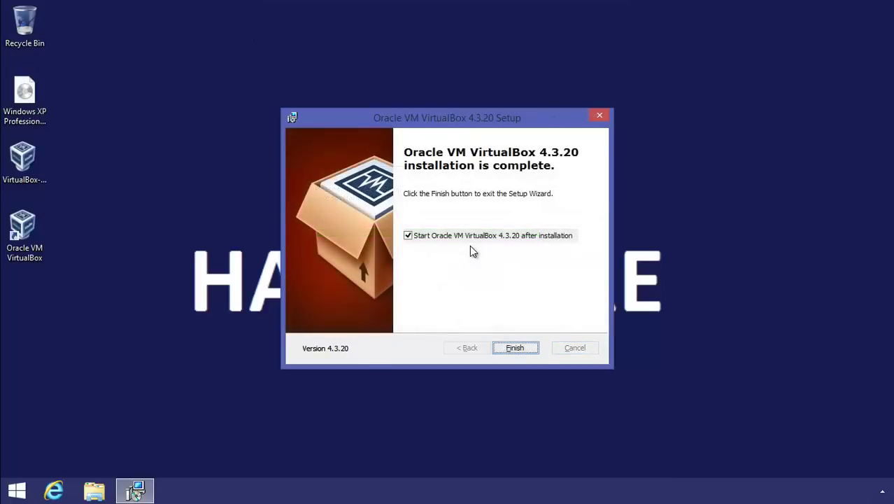
{"action": "left_click", "coordinate": [515, 348]}
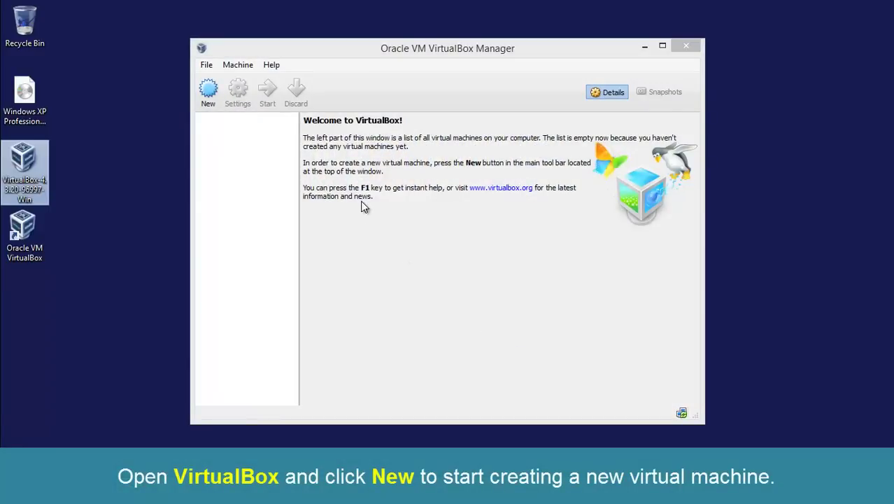
Start a new virtual machine named Windows XP VM with type Microsoft Windows and version Windows XP (32 bit).
{"action": "left_click", "coordinate": [208, 100]}
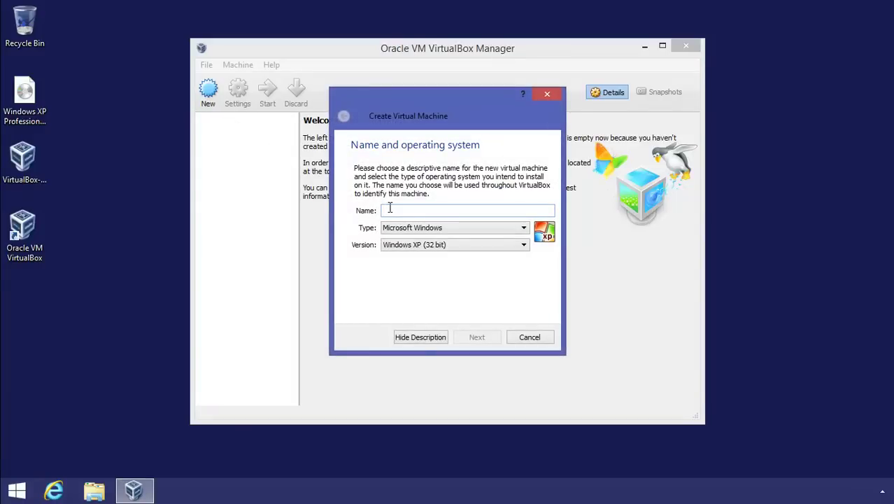
{"action": "type", "text": "Windows XP VM"}
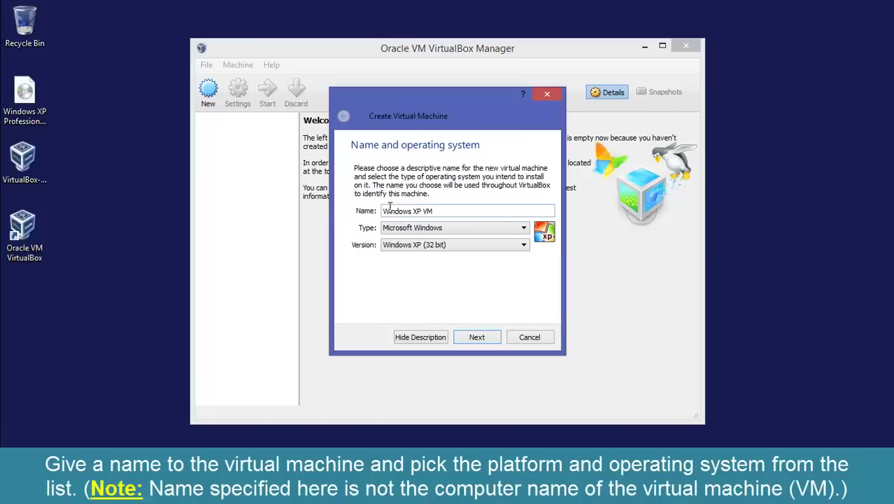
{"action": "left_click", "coordinate": [526, 230]}
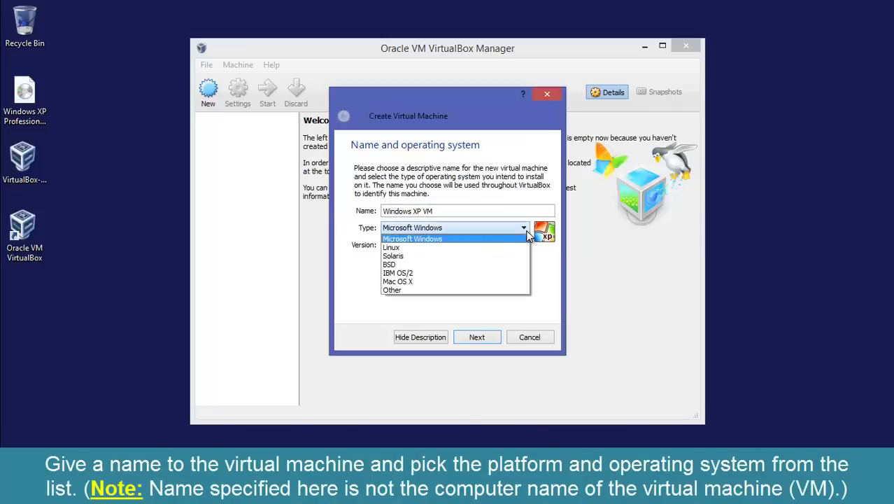
{"action": "left_click", "coordinate": [430, 238]}
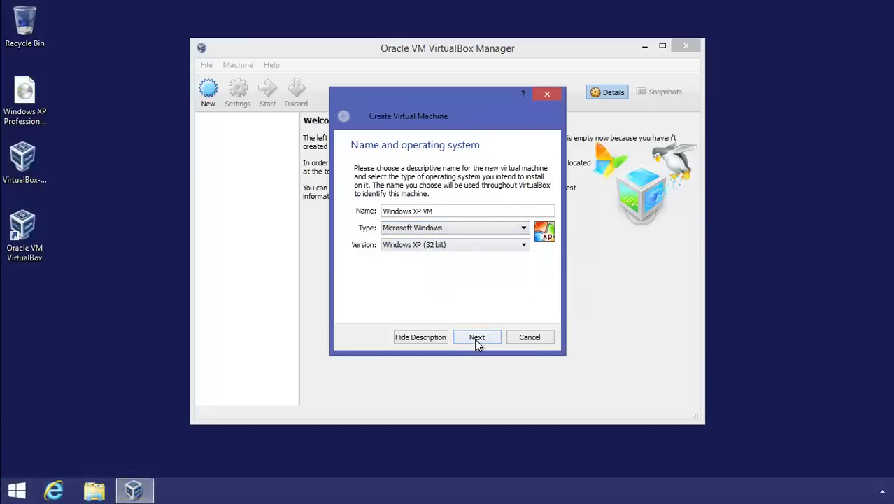
{"action": "left_click", "coordinate": [475, 340]}
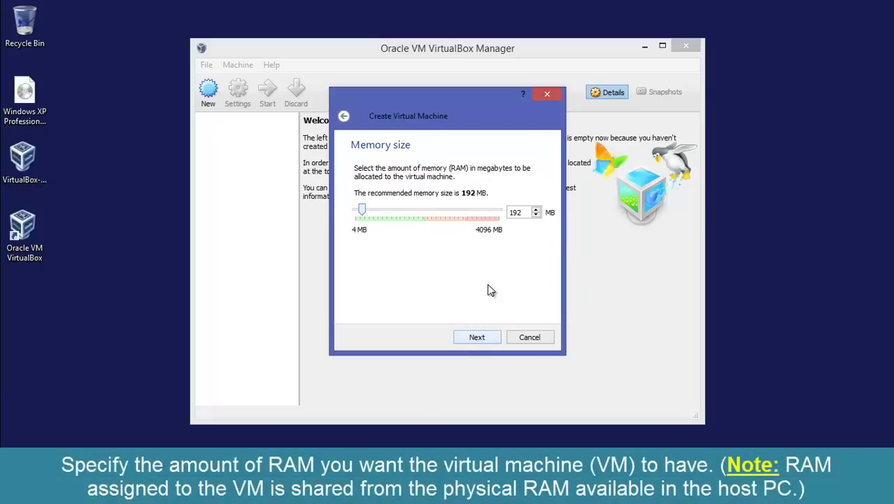
Set the virtual machine's memory size to 512 MB.
{"action": "left_click_drag", "start_coordinate": [523, 213], "coordinate": [498, 217]}
{"action": "type", "text": "512"}
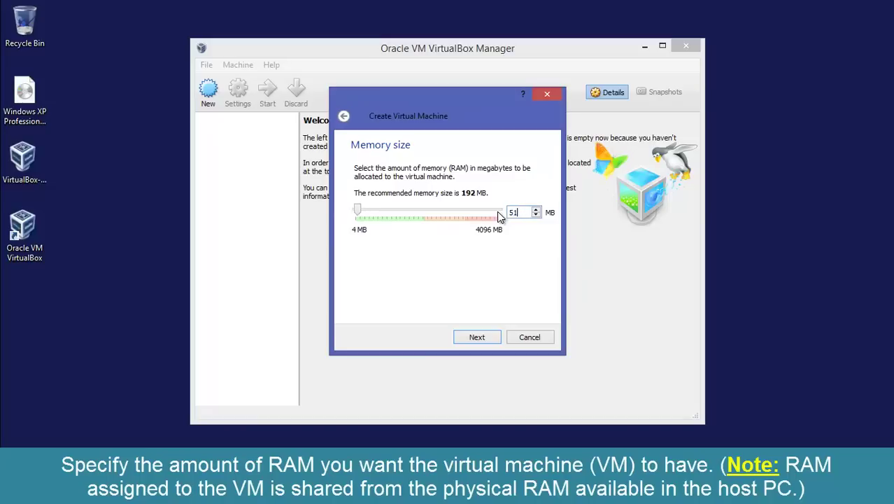
{"action": "left_click", "coordinate": [480, 338]}
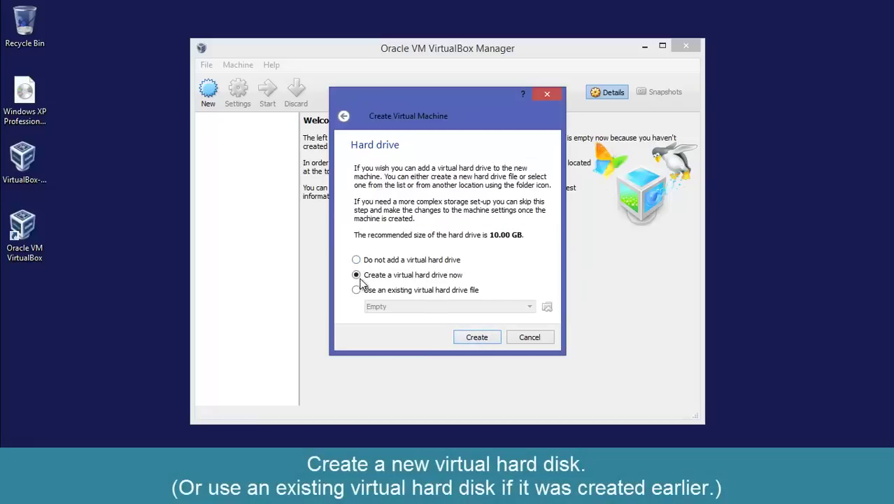
Choose to create a virtual hard drive now, as a dynamically allocated VDI (VirtualBox Disk Image).
{"action": "left_click", "coordinate": [477, 338]}
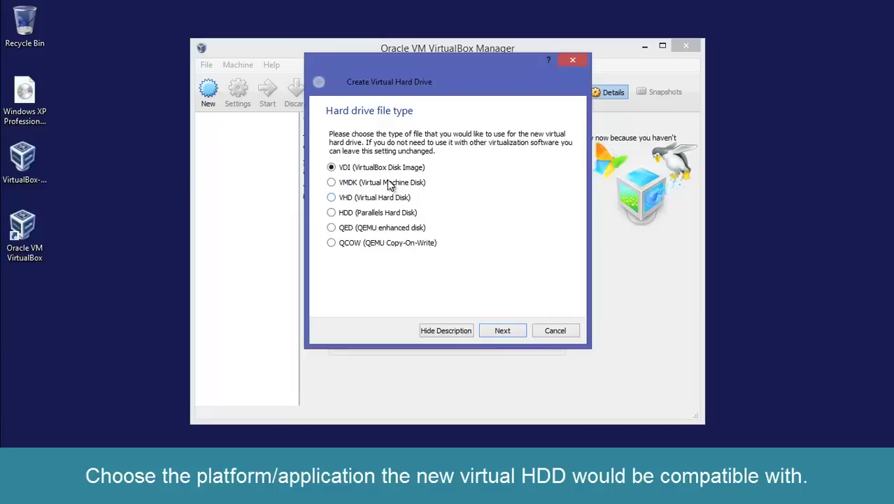
{"action": "left_click", "coordinate": [503, 331]}
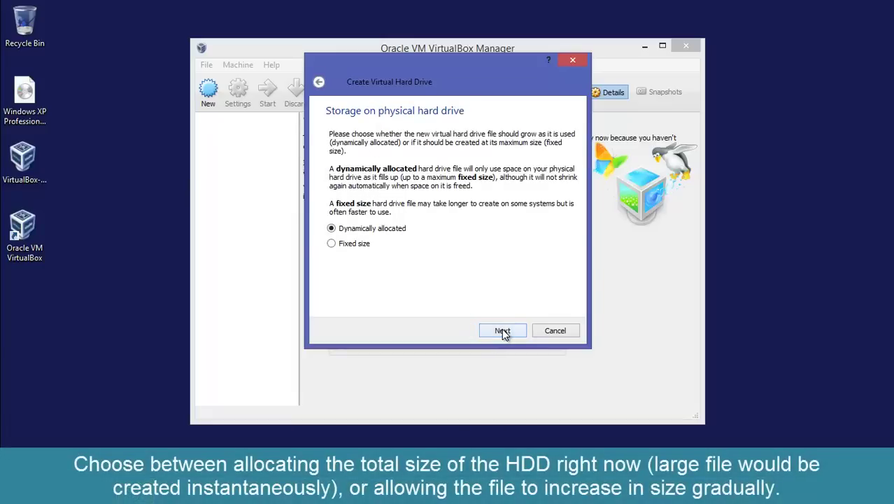
{"action": "left_click", "coordinate": [502, 331]}
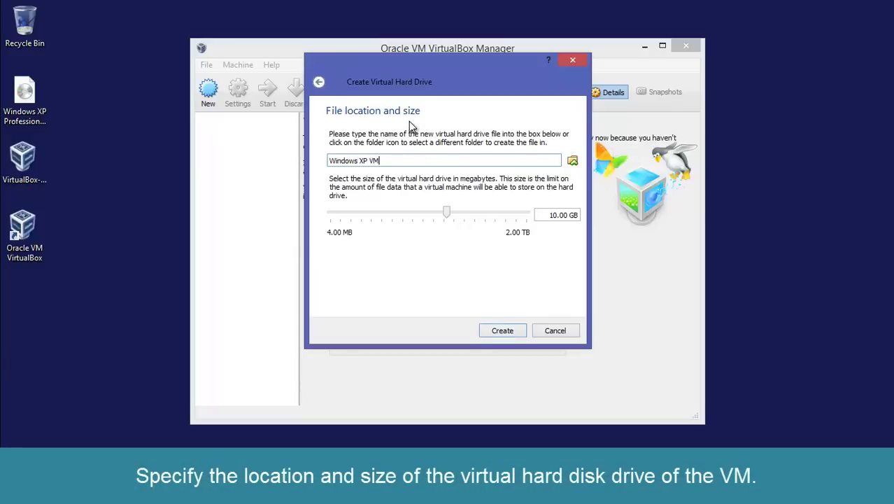
Create a folder named VirtualBox Virtual Machines on New Volume (E:) and open it as the virtual hard drive file's location.
{"action": "left_click", "coordinate": [572, 161]}
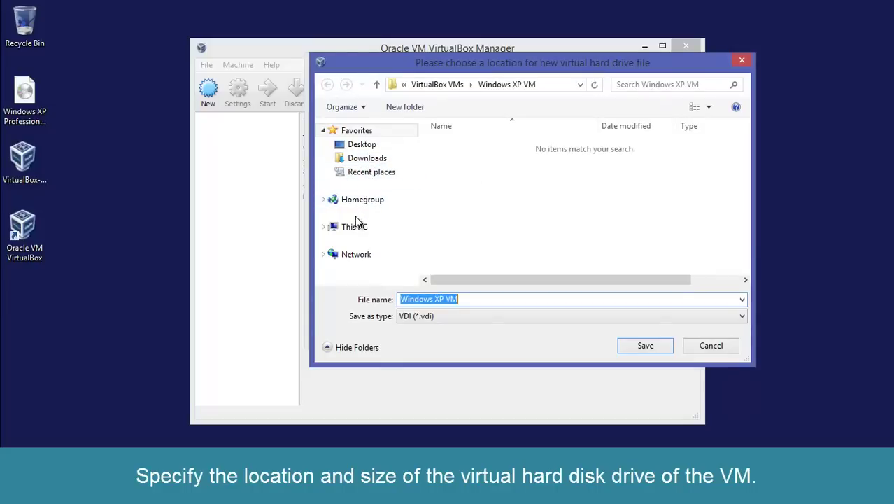
{"action": "left_click", "coordinate": [326, 228]}
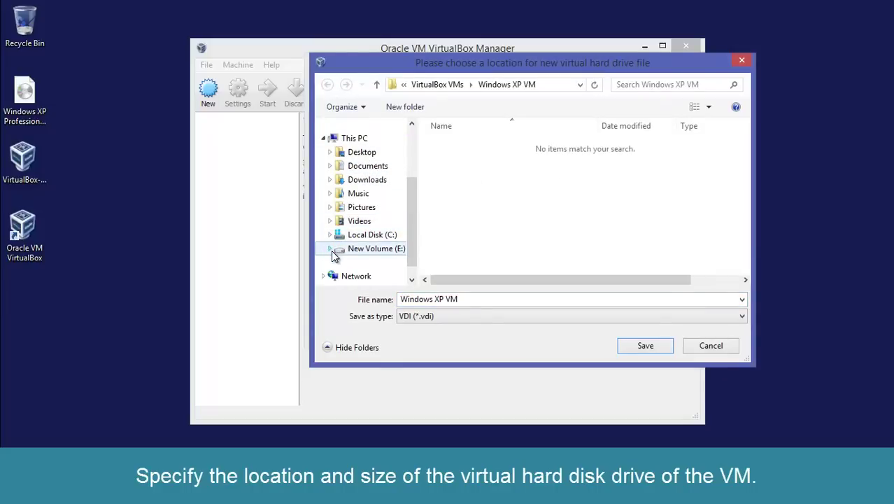
{"action": "left_click", "coordinate": [343, 255]}
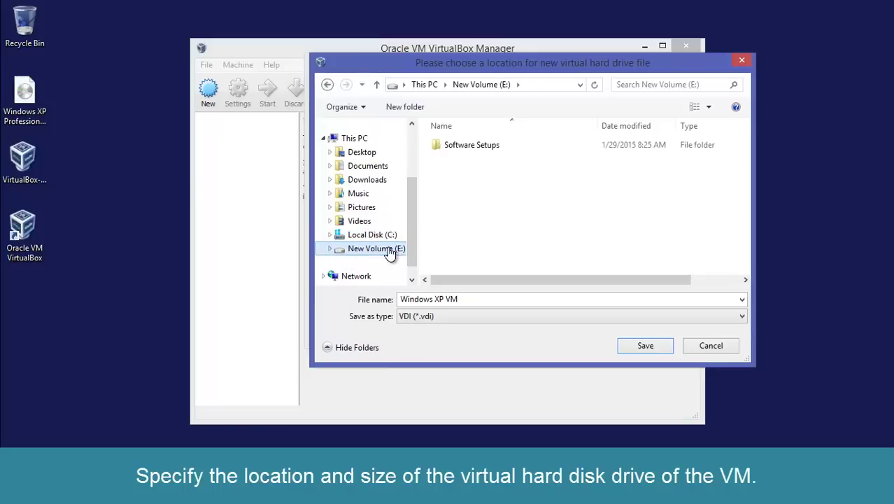
{"action": "right_click", "coordinate": [451, 208]}
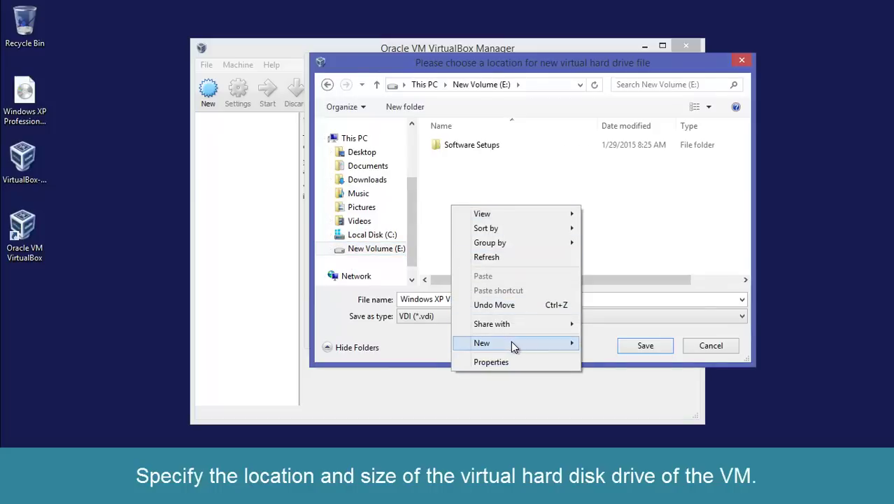
{"action": "mouse_move", "coordinate": [513, 342]}
{"action": "left_click", "coordinate": [591, 342]}
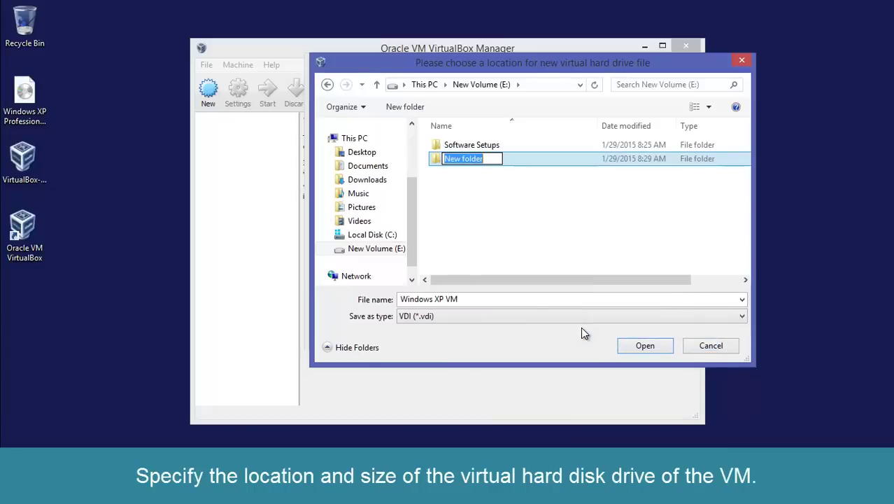
{"action": "type", "text": "VirtualBo"}
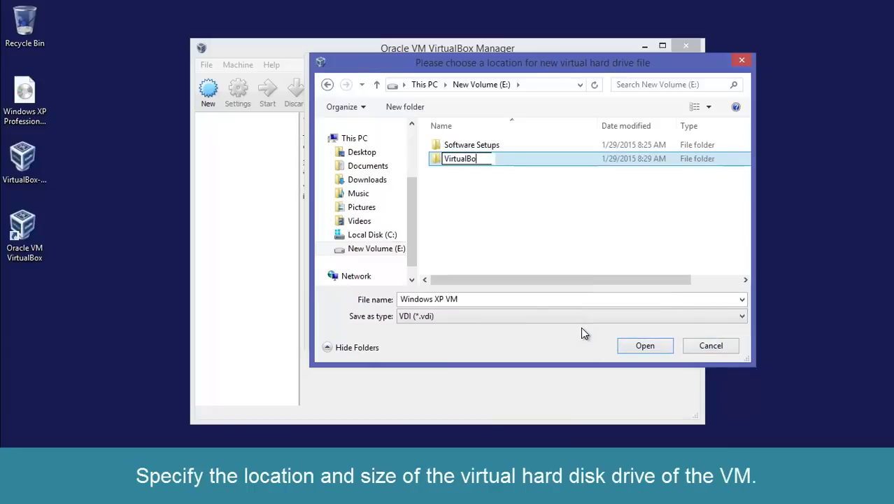
{"action": "type", "text": "x Vir"}
{"action": "type", "text": "tu"}
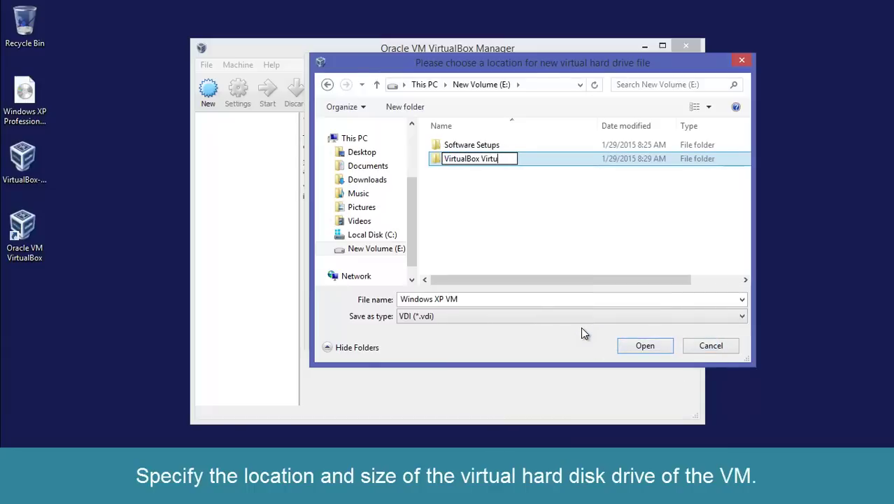
{"action": "type", "text": "al Machines"}
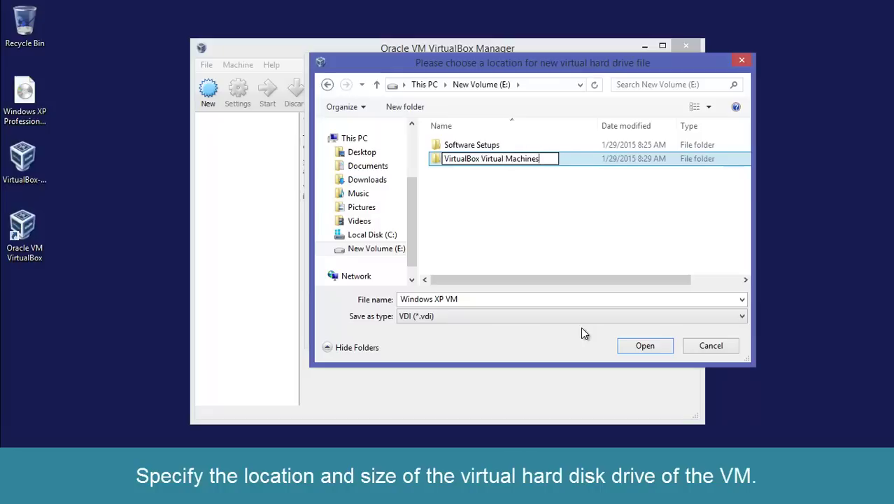
{"action": "key", "text": "Return"}
{"action": "key", "text": "Return"}
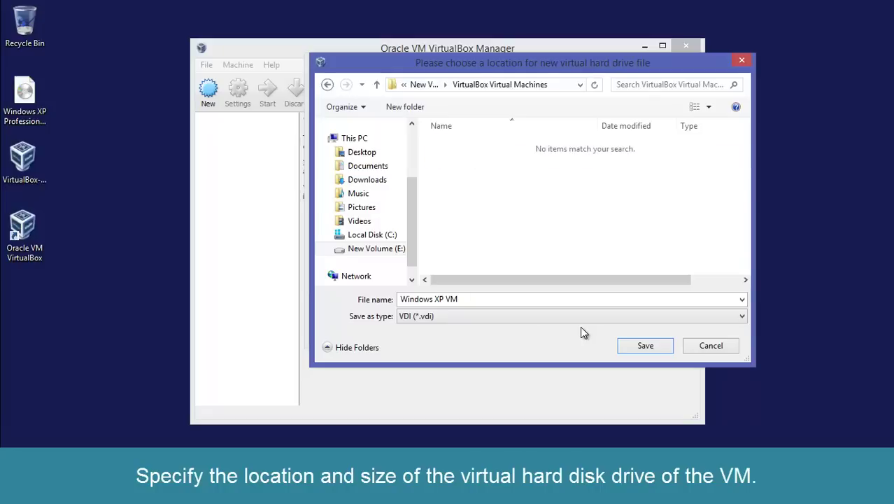
Save the Windows XP VM disk file location in the open folder and create the virtual hard drive with a size of 10.00 GB.
{"action": "left_click", "coordinate": [644, 345]}
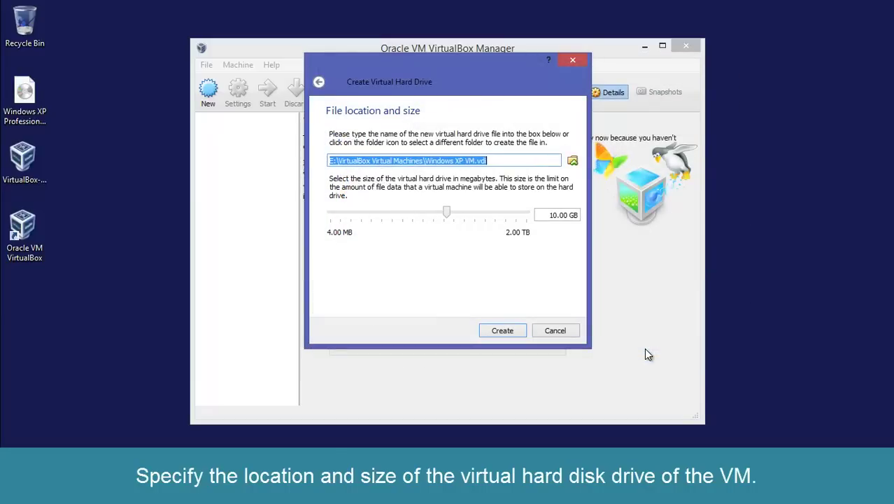
{"action": "left_click", "coordinate": [502, 333]}
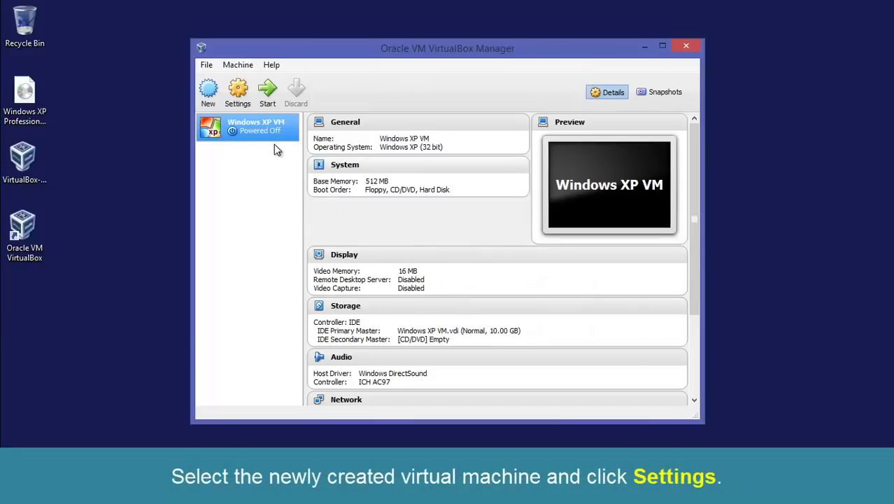
In the Windows XP VM's system settings, order the boot devices CD/DVD first and Hard Disk second, and disable Floppy.
{"action": "left_click", "coordinate": [241, 105]}
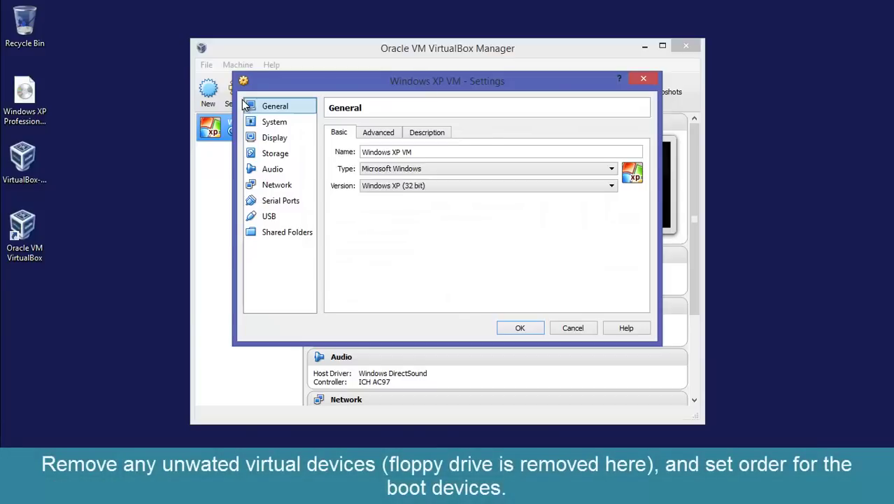
{"action": "left_click", "coordinate": [280, 127]}
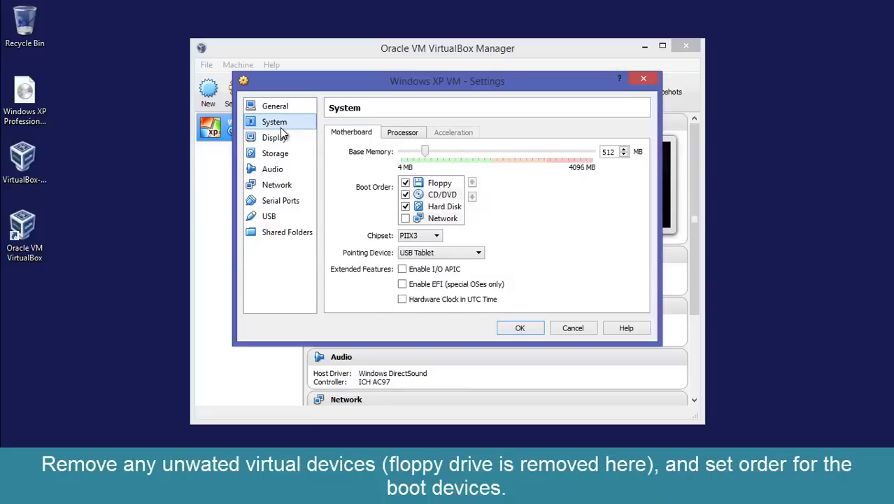
{"action": "left_click", "coordinate": [448, 195]}
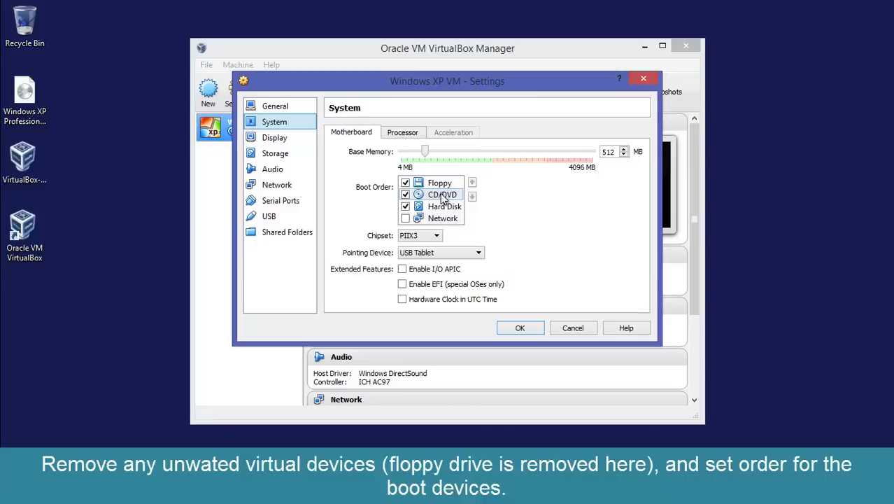
{"action": "left_click", "coordinate": [472, 181]}
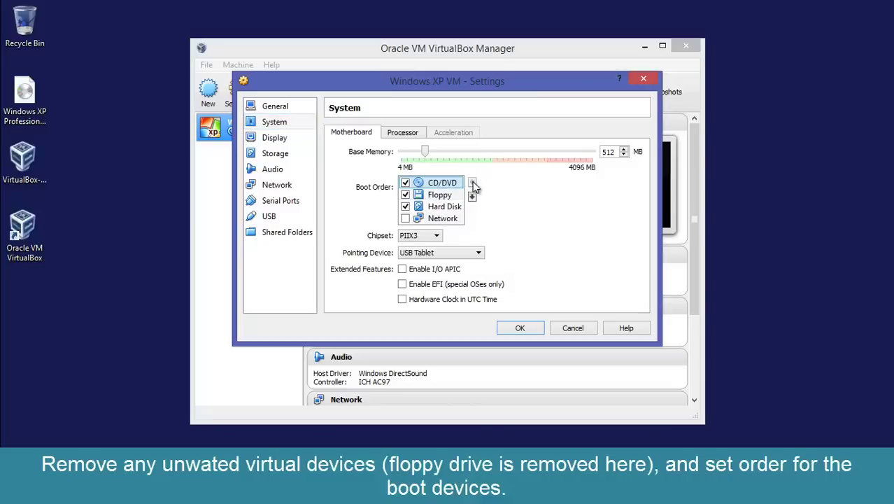
{"action": "left_click", "coordinate": [448, 206]}
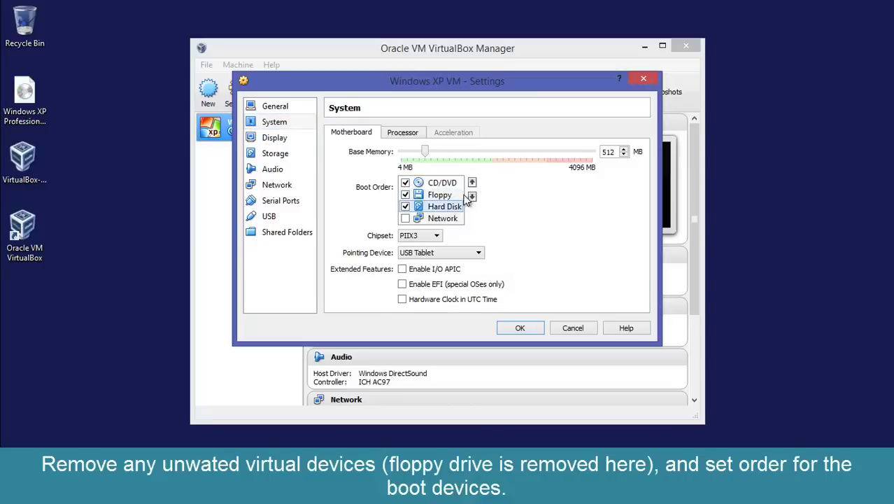
{"action": "left_click", "coordinate": [471, 182]}
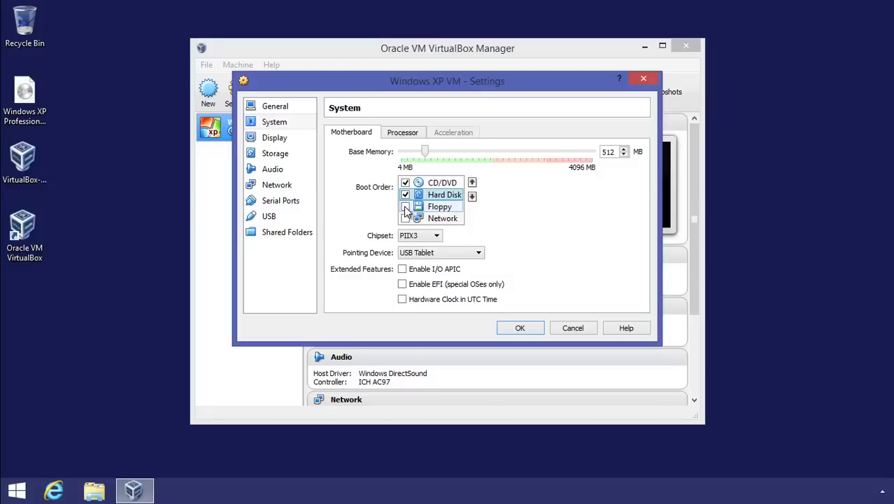
Mount the Windows XP Professional SP3 disc image from the Desktop in the VM's empty CD/DVD drive and apply the settings.
{"action": "left_click", "coordinate": [285, 155]}
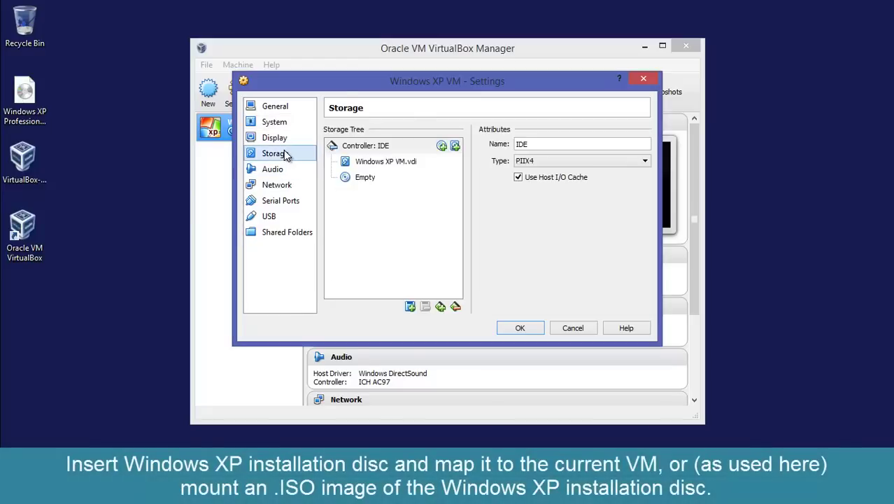
{"action": "left_click", "coordinate": [361, 179]}
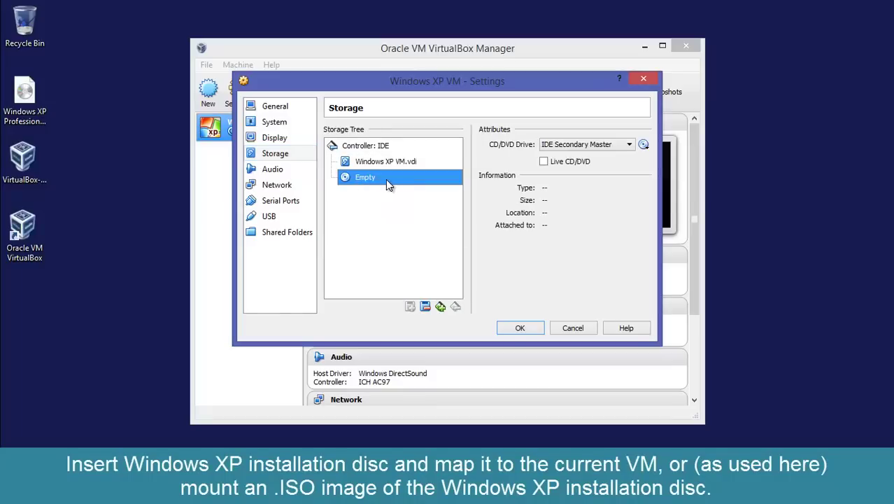
{"action": "left_click", "coordinate": [644, 145]}
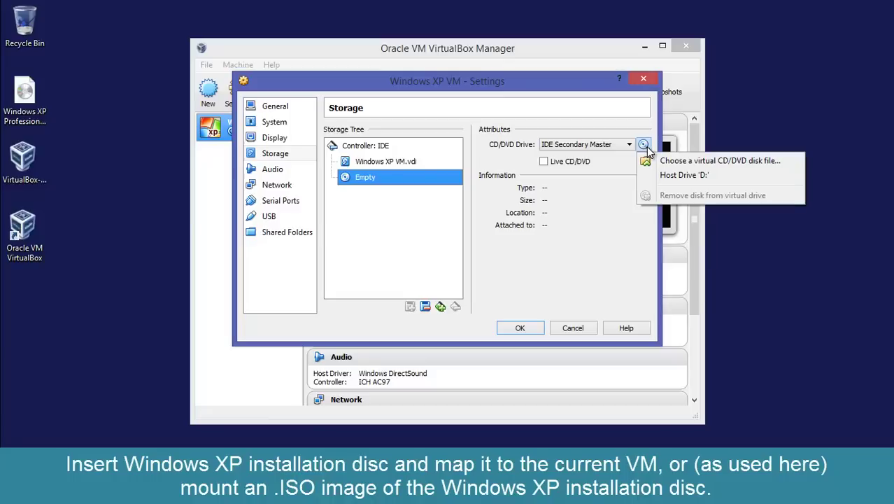
{"action": "left_click", "coordinate": [673, 161]}
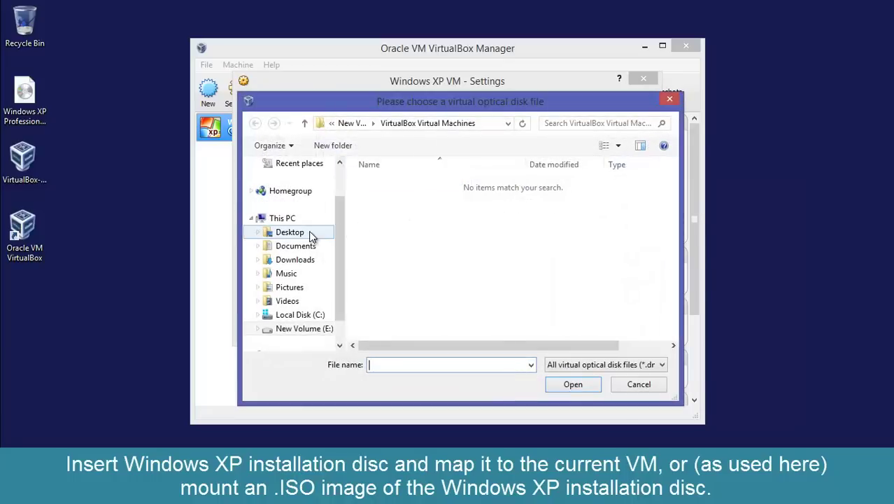
{"action": "left_click", "coordinate": [292, 237]}
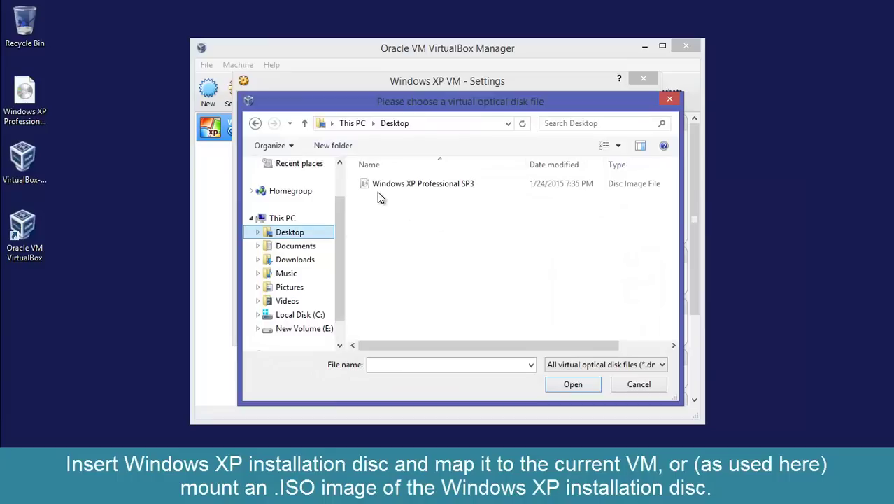
{"action": "left_click", "coordinate": [448, 184]}
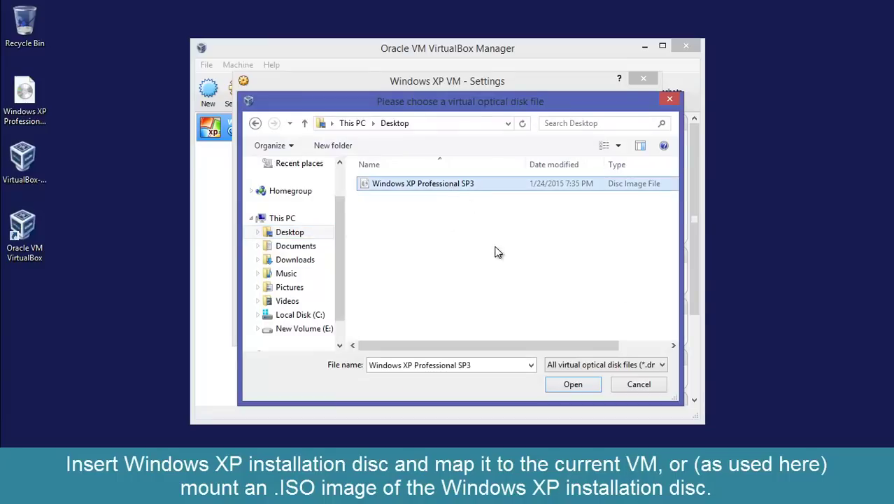
{"action": "left_click", "coordinate": [573, 384]}
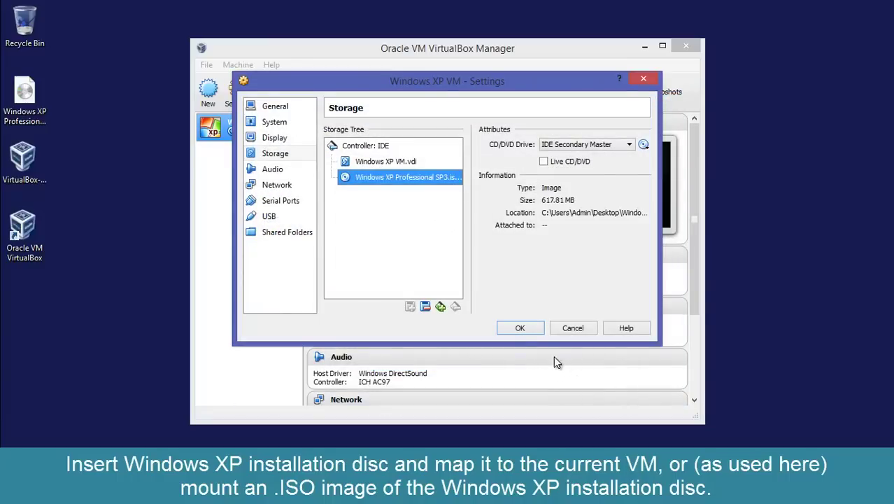
{"action": "left_click", "coordinate": [525, 328]}
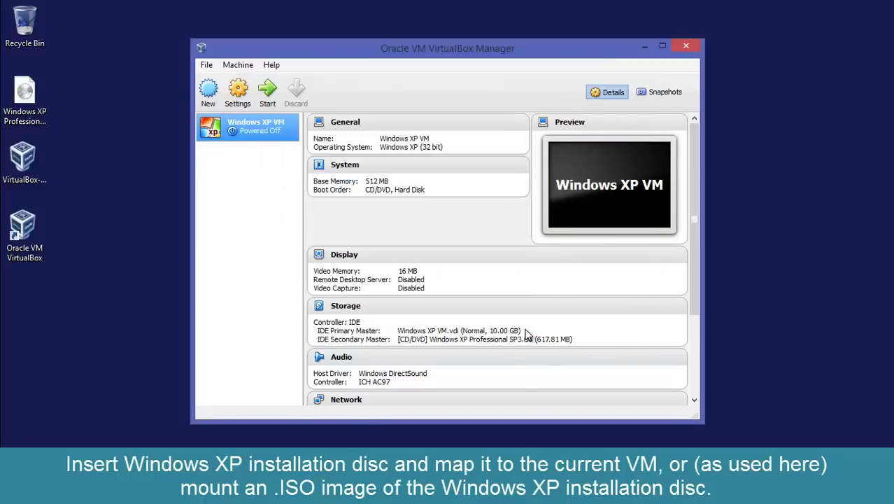
Start the Windows XP VM and dismiss the audio device warning and the keyboard capture notice.
{"action": "left_click", "coordinate": [271, 102]}
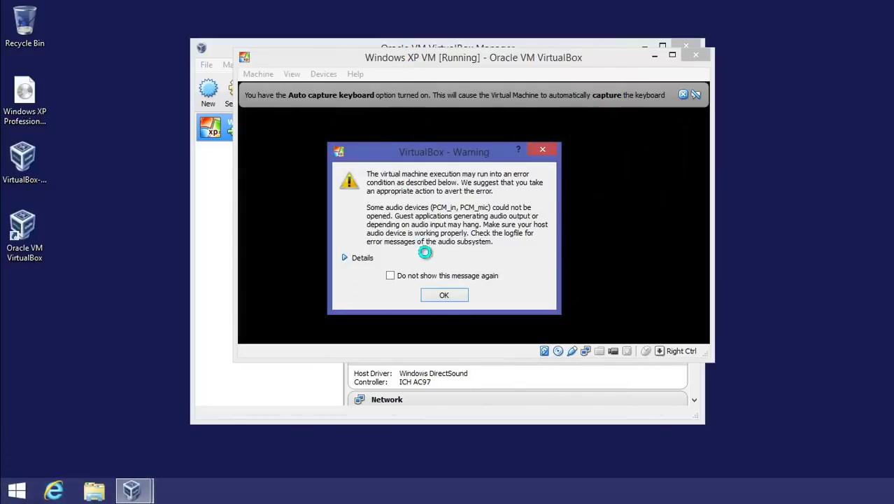
{"action": "left_click", "coordinate": [448, 295]}
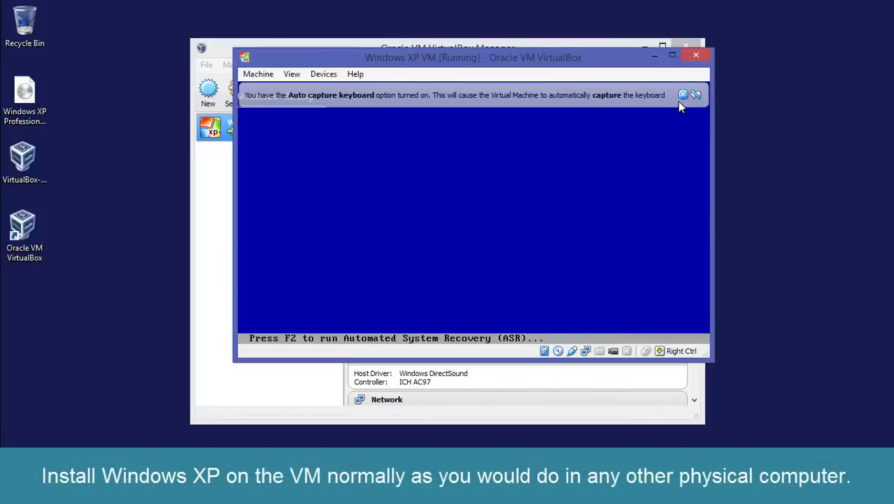
{"action": "left_click", "coordinate": [696, 94]}
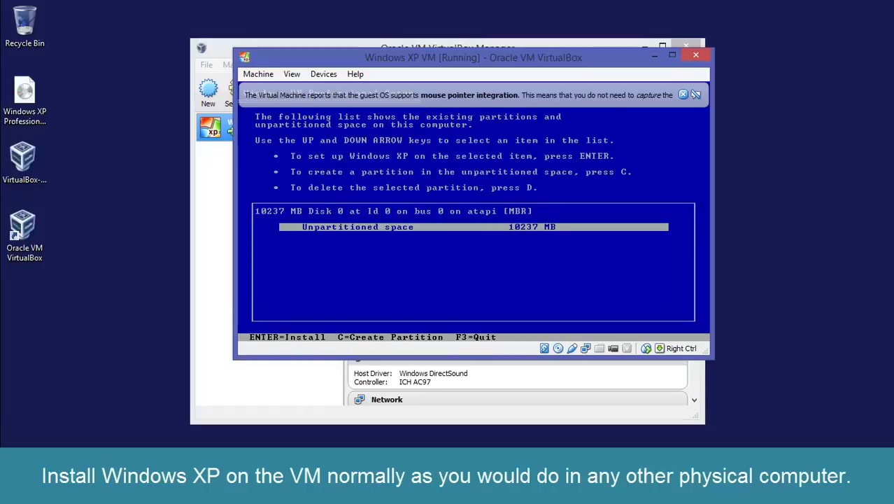
Set up Windows XP on the unpartitioned space and format the new partition using the NTFS file system (Quick).
{"action": "key", "text": "Return"}
{"action": "key", "text": "Down"}
{"action": "key", "text": "Down"}
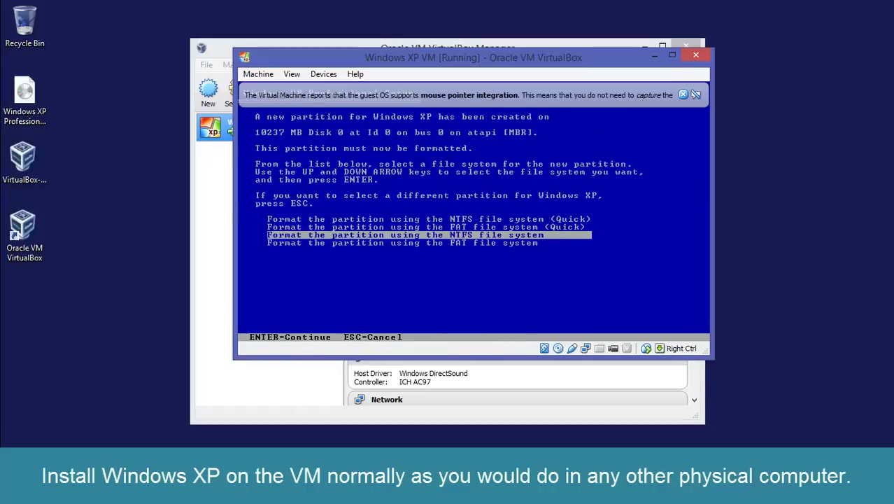
{"action": "key", "text": "Up"}
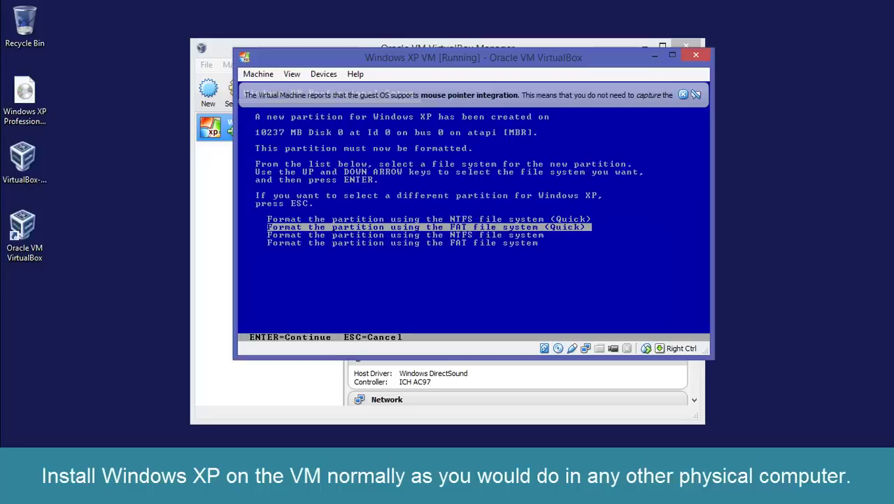
{"action": "key", "text": "Up"}
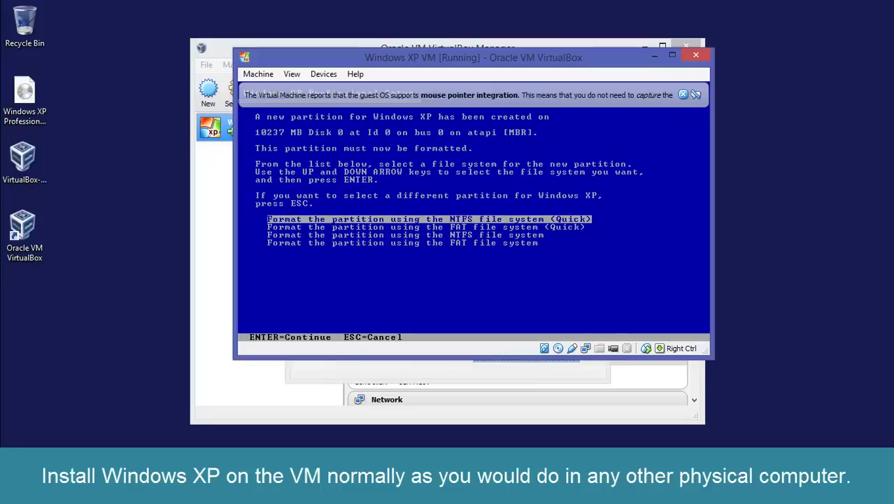
{"action": "key", "text": "Return"}
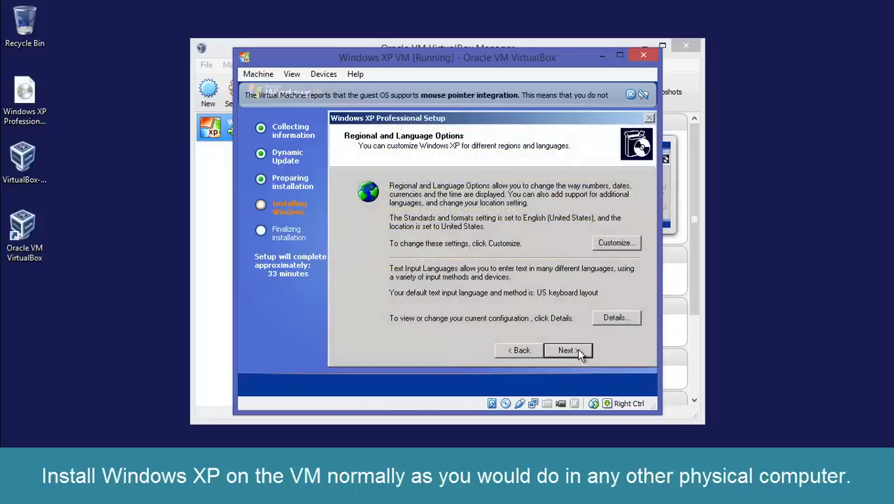
Accept the default regional and language options, then enter the owner's name and the organization Tom's Hardware and continue.
{"action": "left_click", "coordinate": [577, 348]}
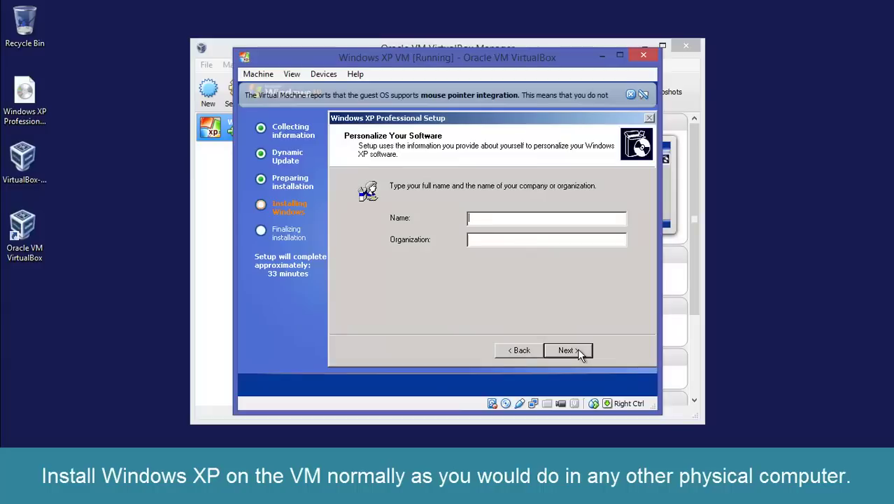
{"action": "type", "text": "Tom"}
{"action": "type", "text": "Tom's "}
{"action": "type", "text": "Har"}
{"action": "type", "text": "dware"}
{"action": "left_click", "coordinate": [585, 352]}
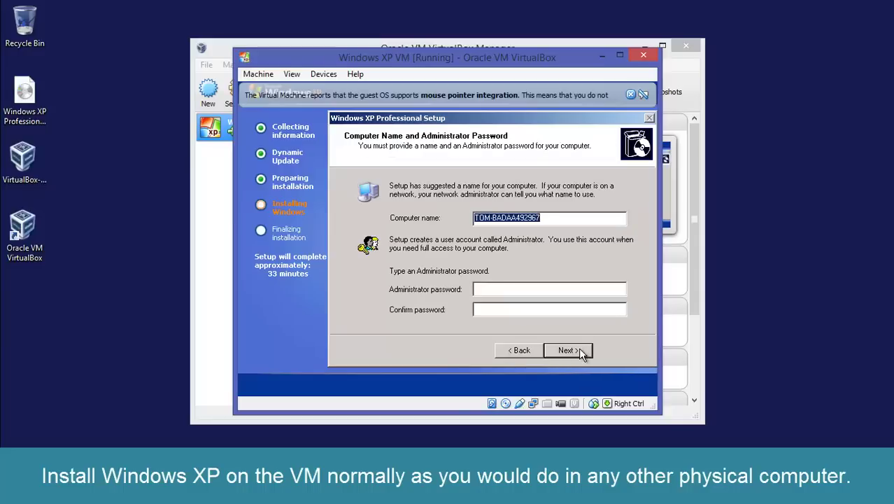
Set the computer name to TOMsHARDWARE, leave the Administrator password blank, and continue the setup.
{"action": "left_click", "coordinate": [561, 220]}
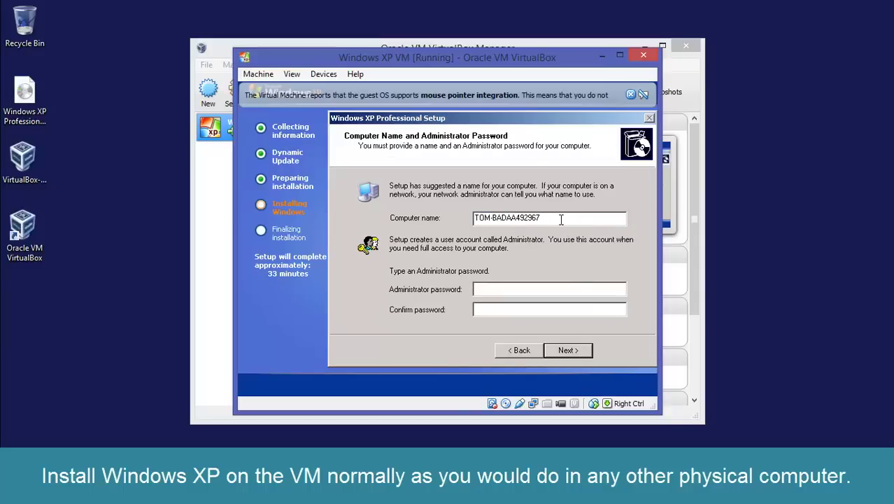
{"action": "key", "text": "BackSpace"}
{"action": "key", "text": "BackSpace"}
{"action": "key", "text": "BackSpace"}
{"action": "key", "text": "BackSpace"}
{"action": "key", "text": "BackSpace"}
{"action": "key", "text": "BackSpace"}
{"action": "key", "text": "BackSpace"}
{"action": "key", "text": "BackSpace"}
{"action": "key", "text": "BackSpace"}
{"action": "key", "text": "BackSpace"}
{"action": "key", "text": "BackSpace"}
{"action": "key", "text": "BackSpace"}
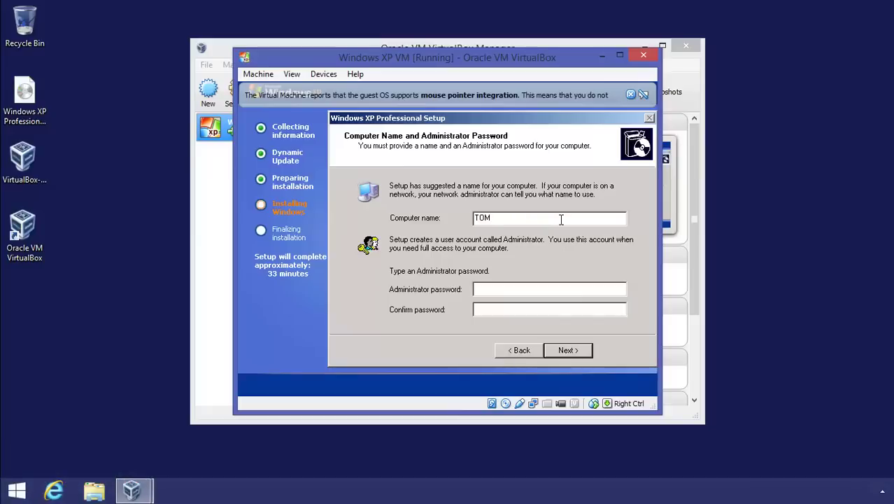
{"action": "type", "text": "s"}
{"action": "key", "text": "Caps_Lock"}
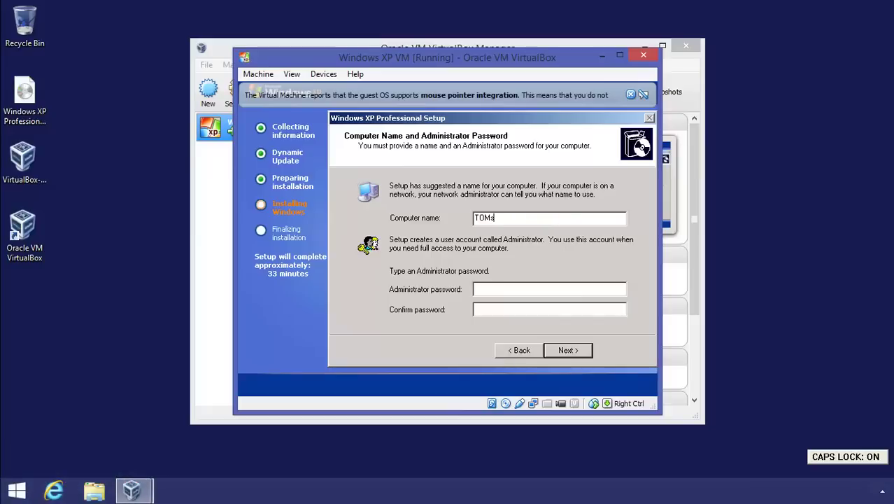
{"action": "type", "text": "HARDWARE"}
{"action": "key", "text": "Caps_Lock"}
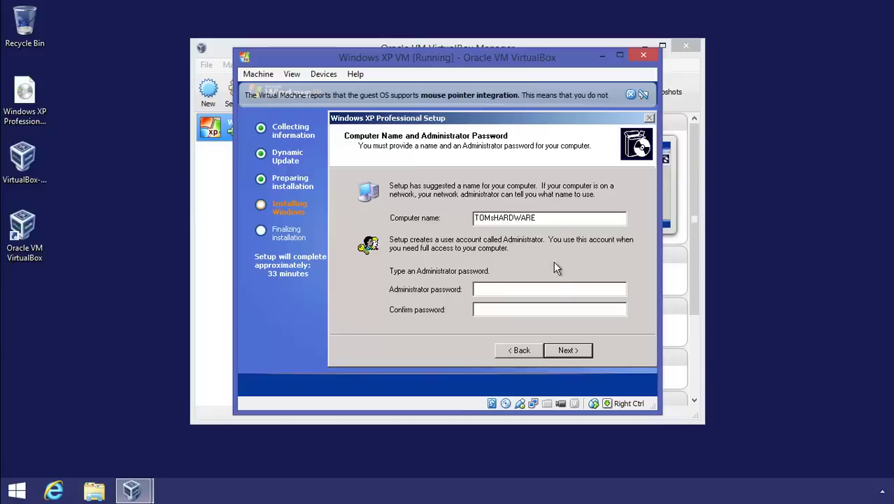
{"action": "left_click", "coordinate": [564, 350]}
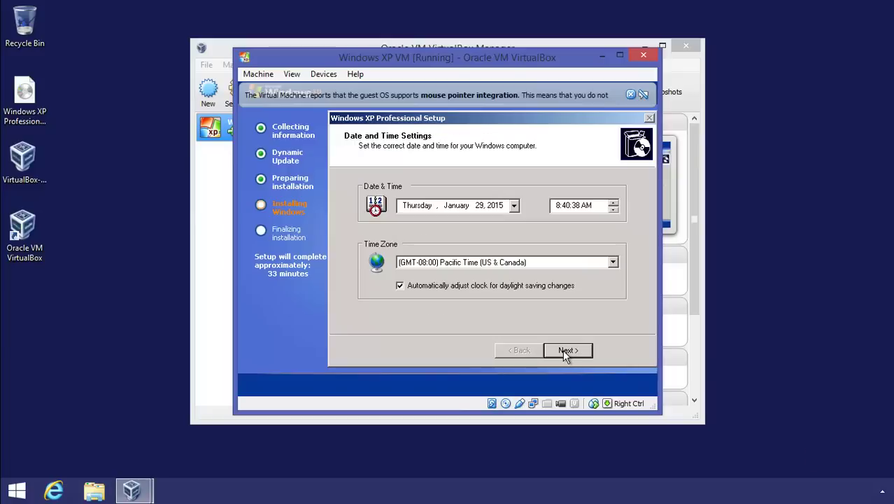
Accept the default date and time settings, then make the computer a member of the workgroup WORKGROUP.
{"action": "left_click", "coordinate": [564, 351]}
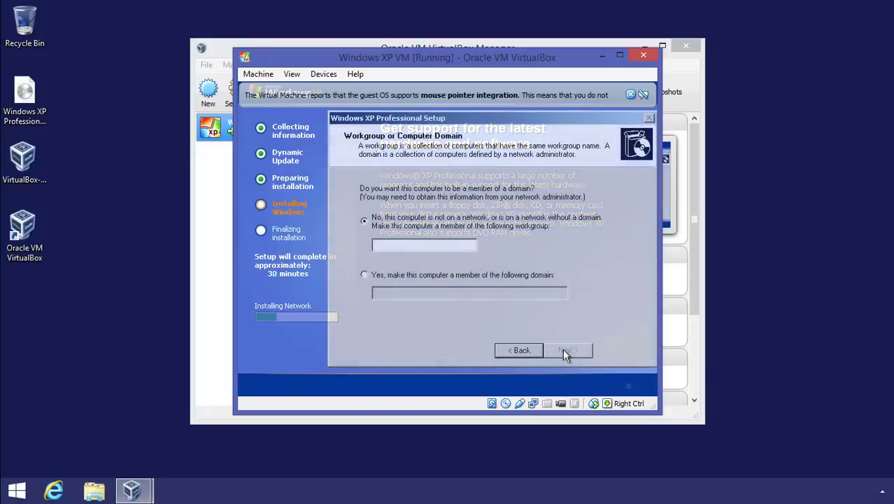
{"action": "left_click", "coordinate": [460, 246]}
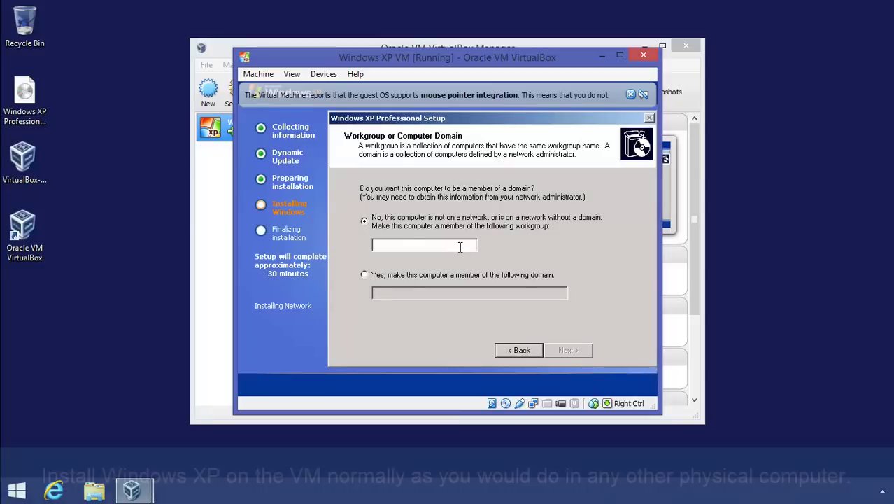
{"action": "type", "text": "W"}
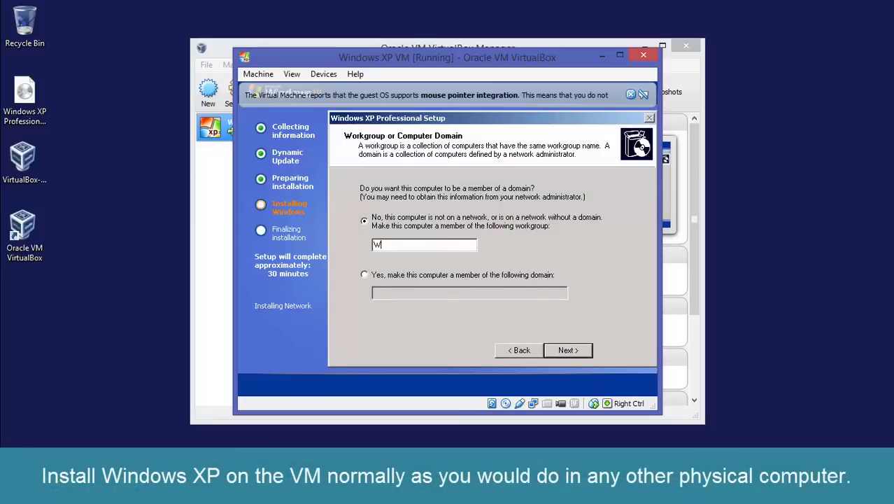
{"action": "type", "text": "ORKGROUP"}
{"action": "left_click", "coordinate": [574, 347]}
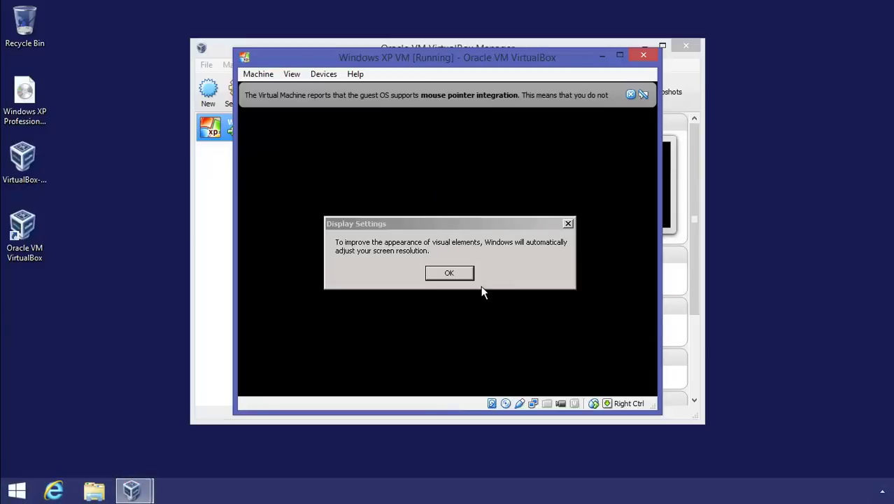
Accept the automatic screen resolution adjustment, then continue past the welcome page and turn on Automatic Updates.
{"action": "left_click", "coordinate": [456, 275]}
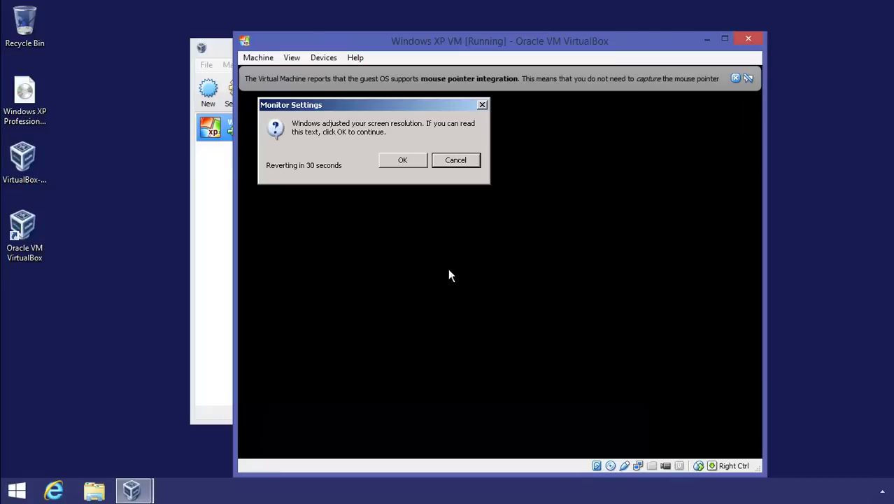
{"action": "left_click", "coordinate": [408, 163]}
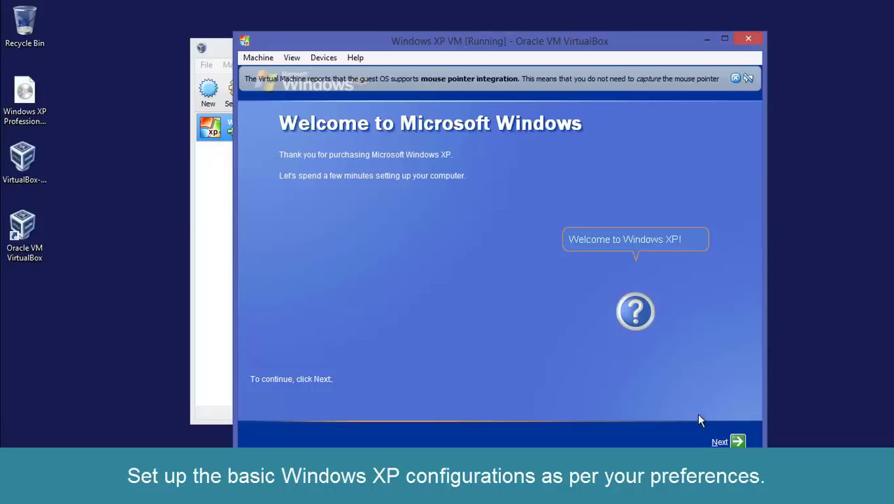
{"action": "left_click", "coordinate": [726, 441]}
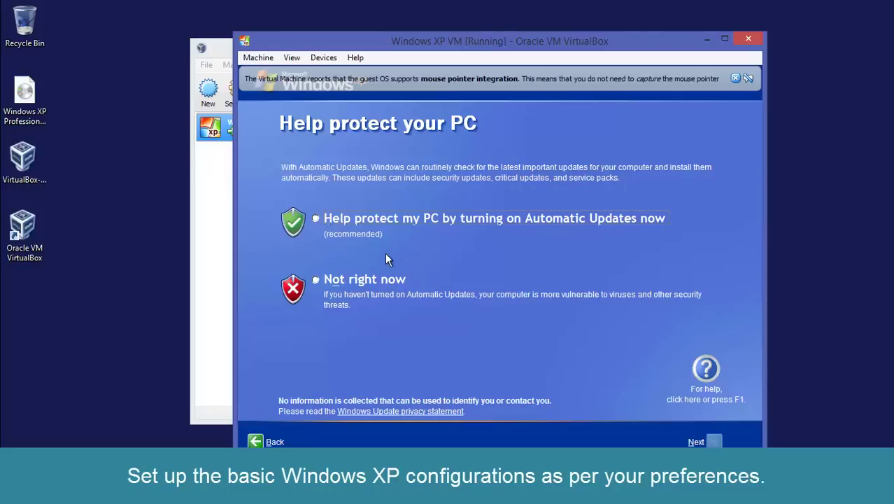
{"action": "left_click", "coordinate": [316, 219]}
{"action": "left_click", "coordinate": [714, 441]}
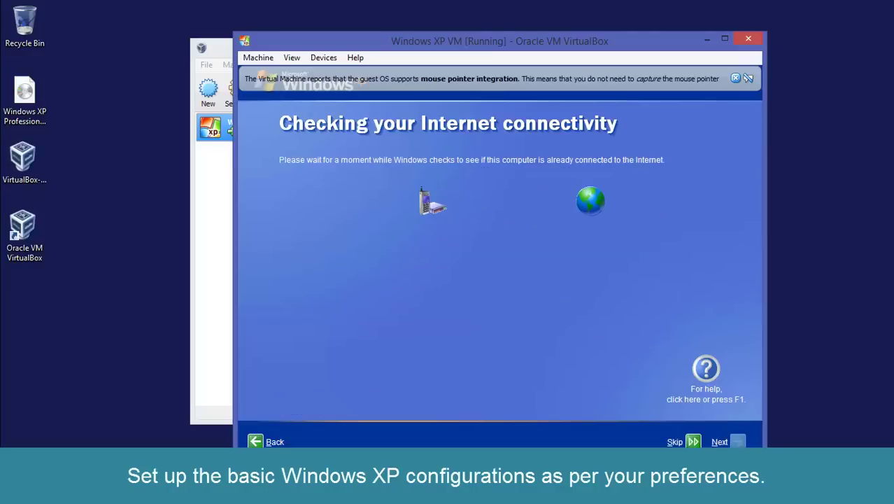
Skip the Internet connectivity check and decline online registration with Microsoft at this time.
{"action": "left_click", "coordinate": [671, 439]}
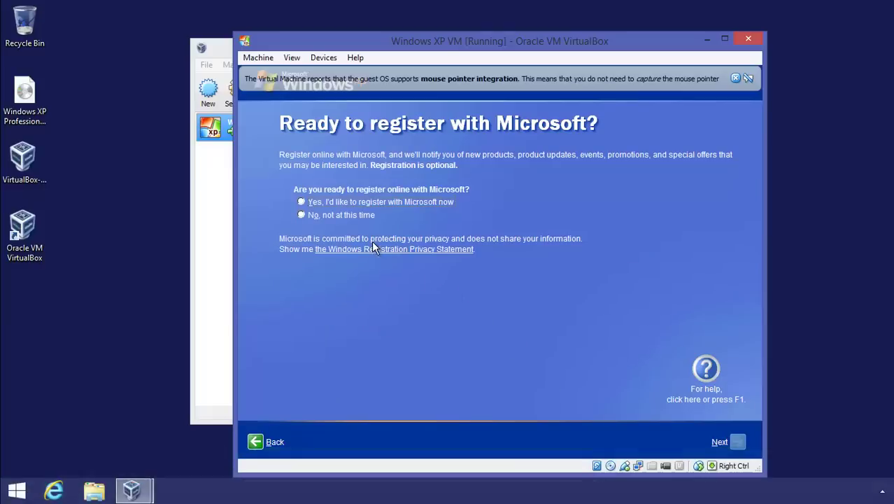
{"action": "left_click", "coordinate": [319, 217]}
{"action": "left_click", "coordinate": [740, 442]}
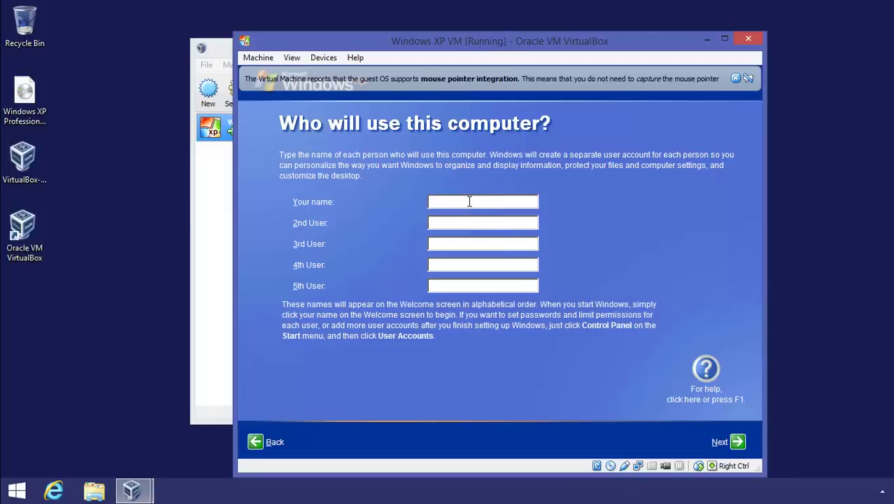
Enter the first user's name for the Windows XP account and finish the initial setup.
{"action": "key", "text": "Caps_Lock"}
{"action": "type", "text": "T"}
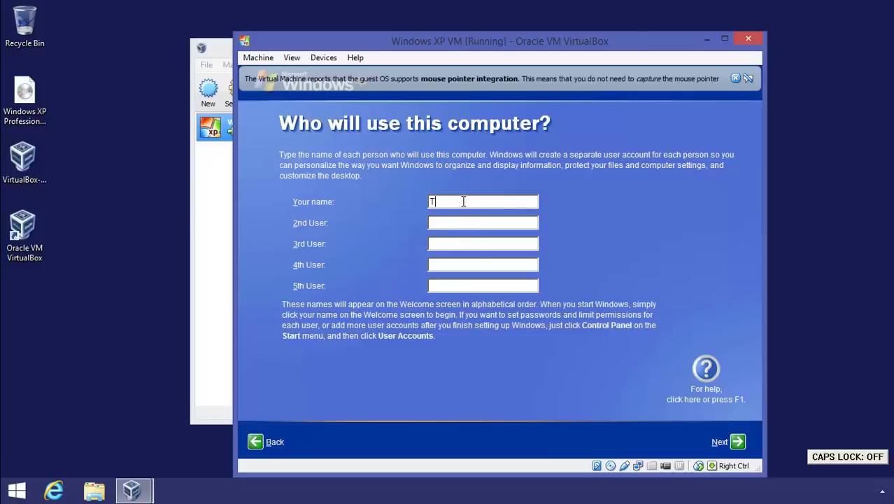
{"action": "type", "text": "om"}
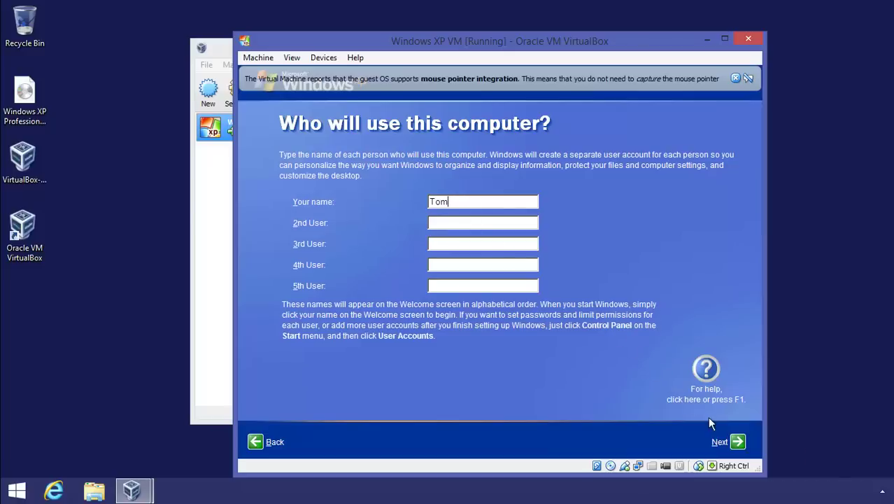
{"action": "left_click", "coordinate": [738, 443]}
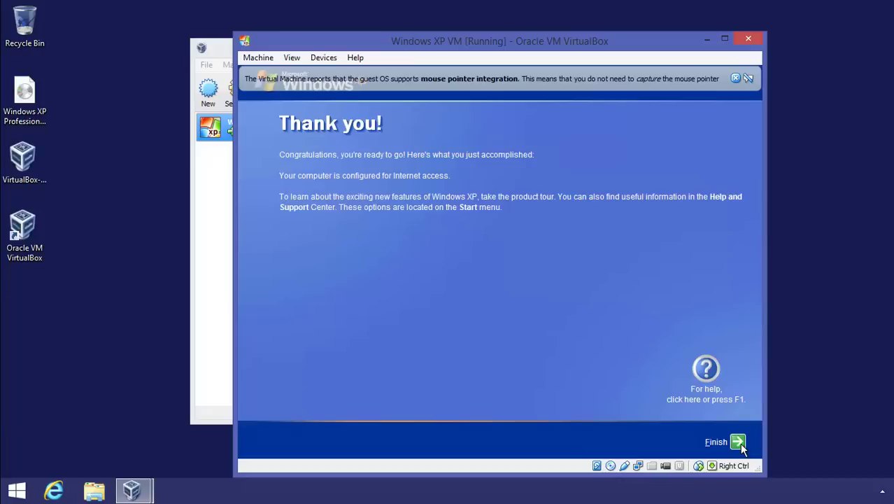
{"action": "left_click", "coordinate": [738, 442]}
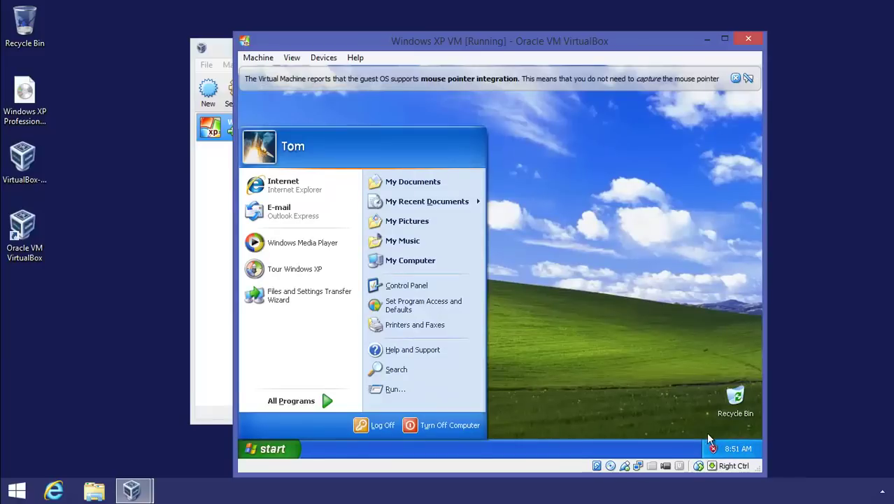
Insert the Guest Additions CD image, install VirtualBox Guest Additions 4.3.20 with the default options, and reboot the VM.
{"action": "left_click", "coordinate": [611, 337]}
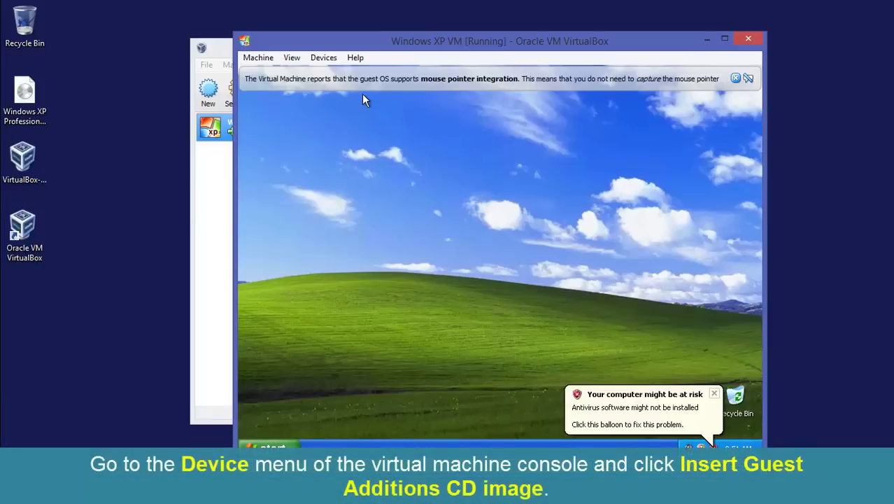
{"action": "left_click", "coordinate": [323, 57]}
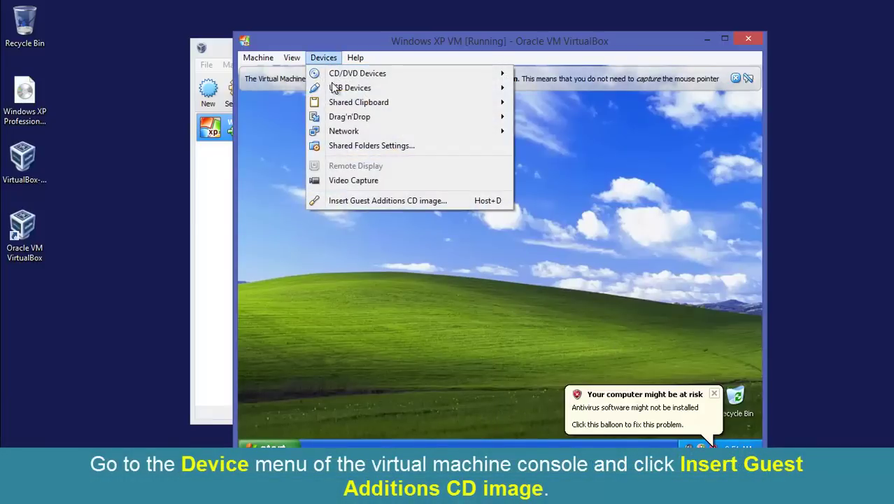
{"action": "left_click", "coordinate": [355, 200]}
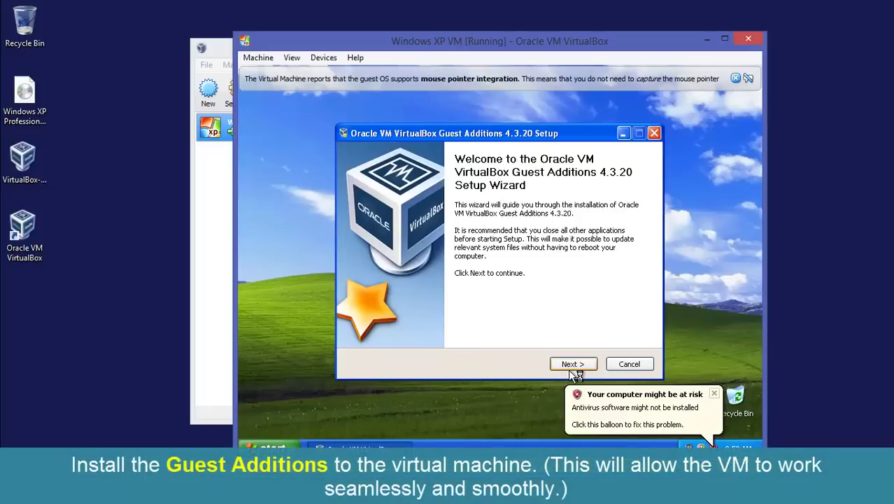
{"action": "left_click", "coordinate": [573, 363]}
{"action": "left_click", "coordinate": [573, 364]}
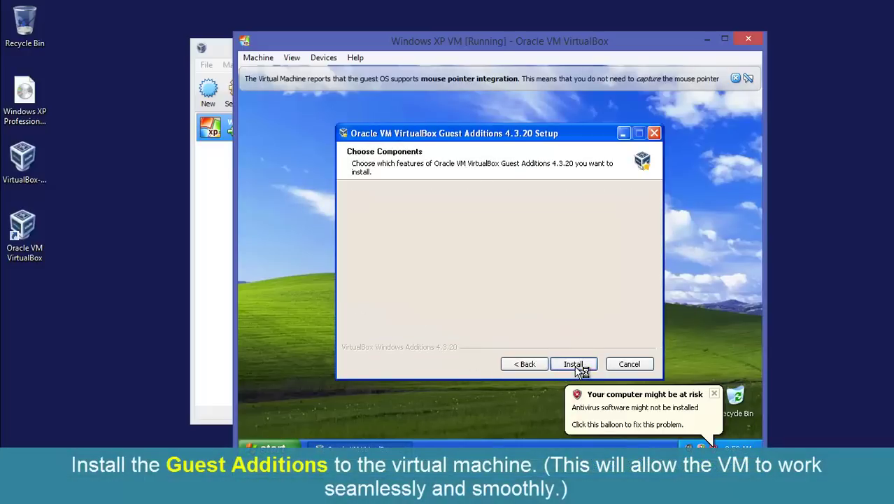
{"action": "left_click", "coordinate": [574, 367]}
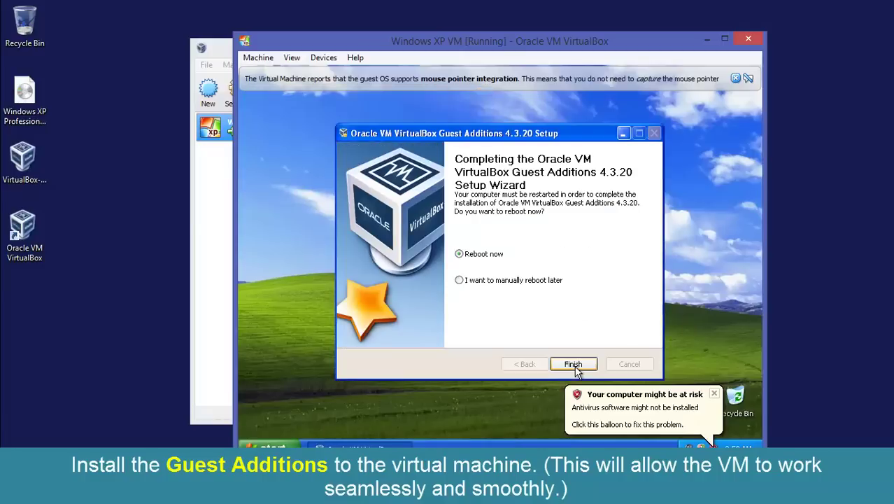
{"action": "left_click", "coordinate": [573, 365]}
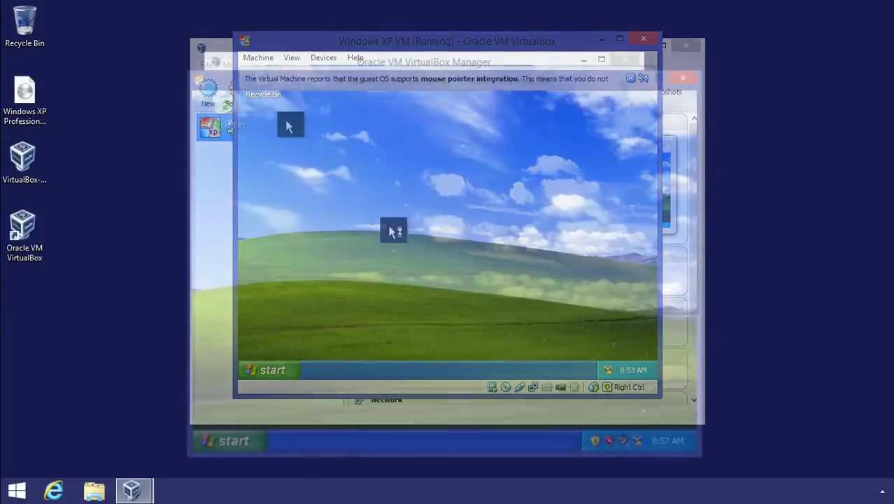
Switch the VM window to fullscreen mode and from there to scaled mode.
{"action": "key", "text": "ctrl+f"}
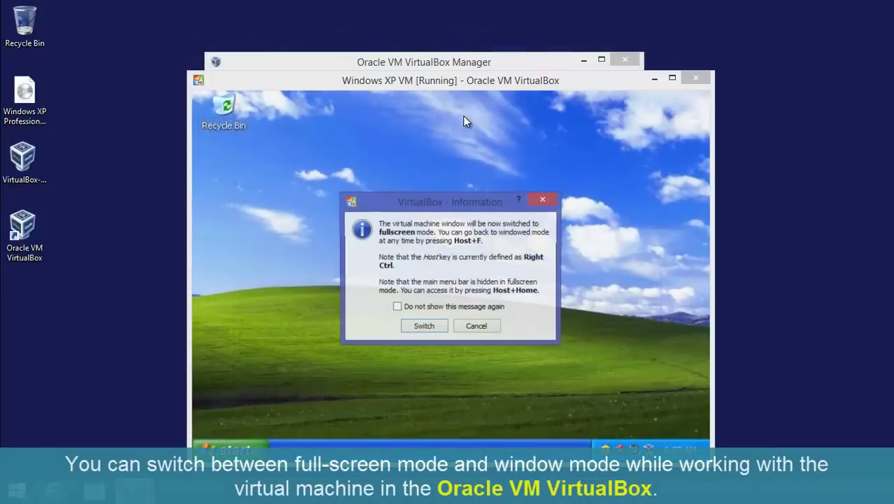
{"action": "left_click", "coordinate": [423, 327]}
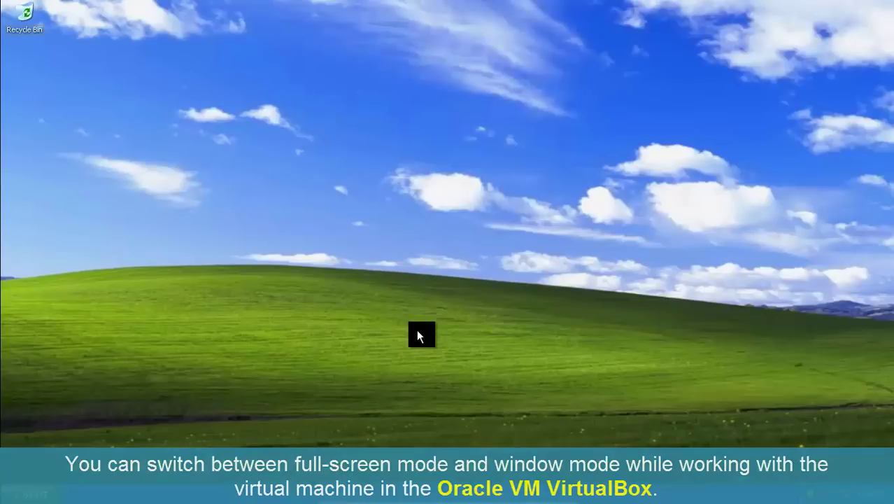
{"action": "mouse_move", "coordinate": [358, 499]}
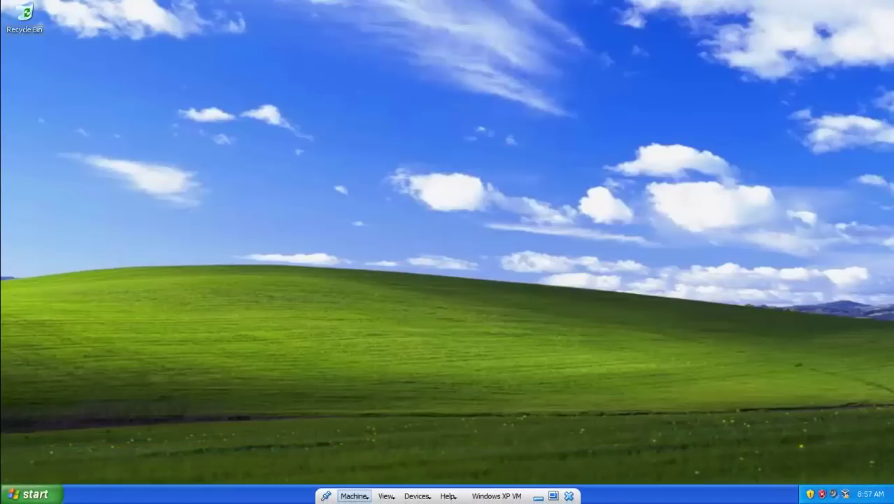
{"action": "left_click", "coordinate": [387, 496]}
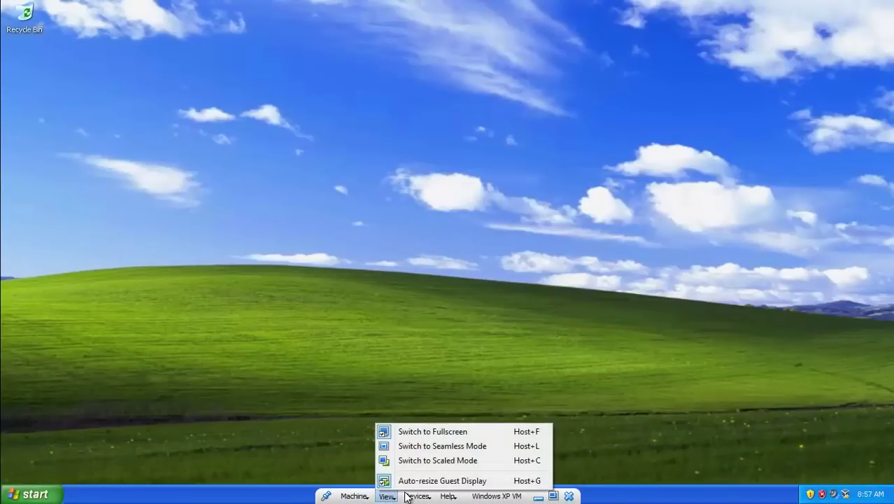
{"action": "left_click", "coordinate": [435, 459]}
{"action": "left_click", "coordinate": [435, 309]}
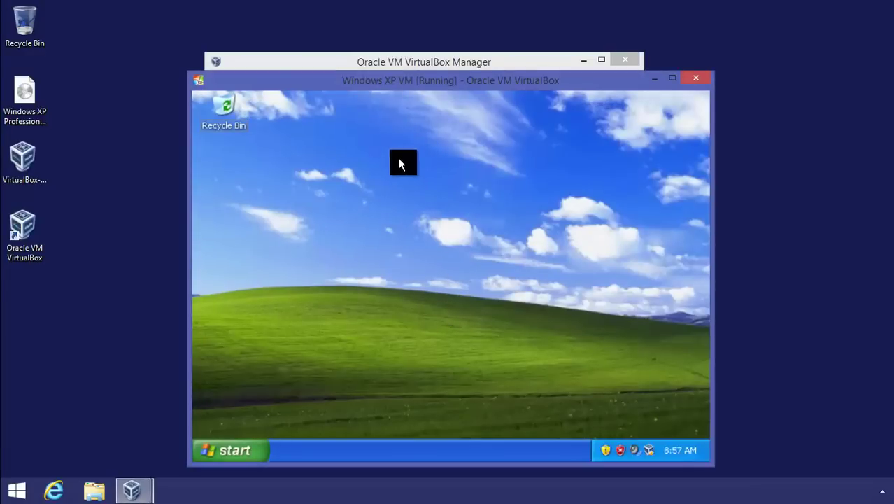
Turn off Windows XP in the VM without installing updates.
{"action": "left_click", "coordinate": [244, 449]}
{"action": "left_click", "coordinate": [441, 425]}
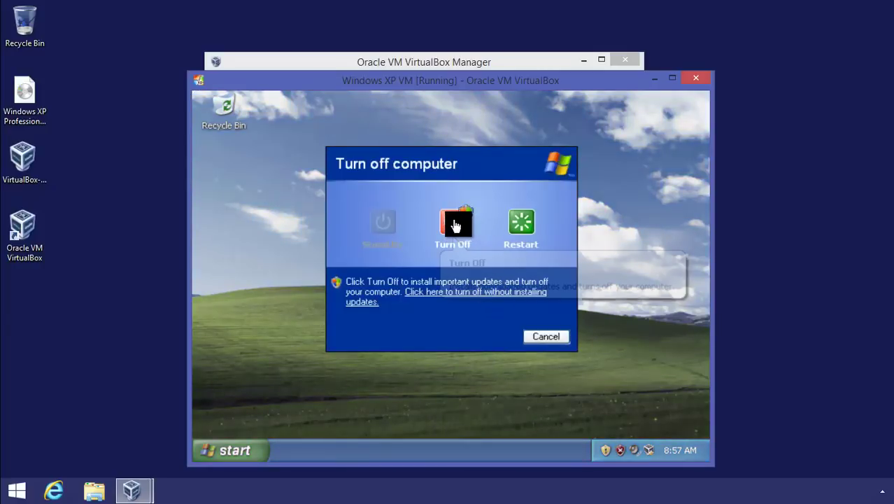
{"action": "left_click", "coordinate": [459, 299]}
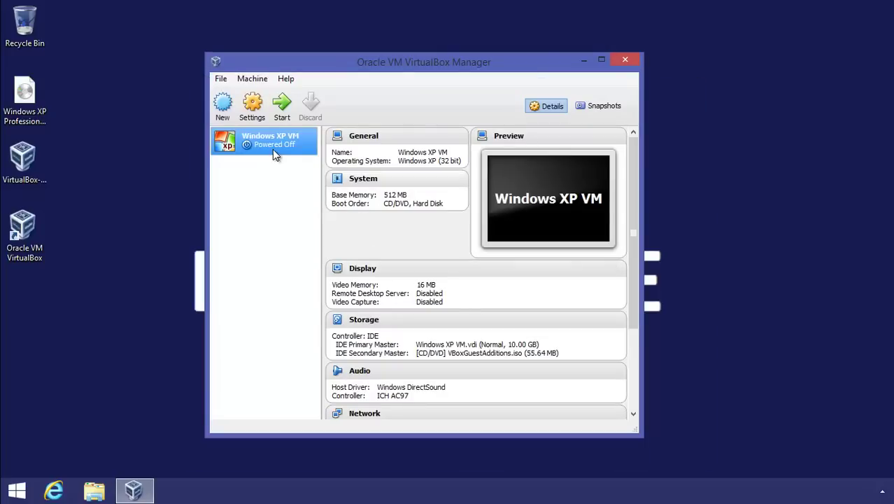
Start the Windows XP VM again, confirm the switch to scale mode, and dismiss the audio device warning.
{"action": "left_click", "coordinate": [283, 109]}
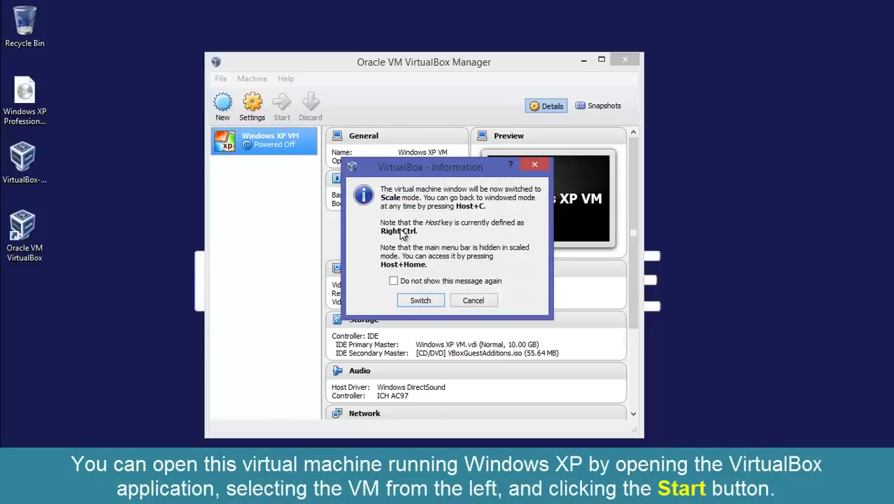
{"action": "left_click", "coordinate": [432, 301]}
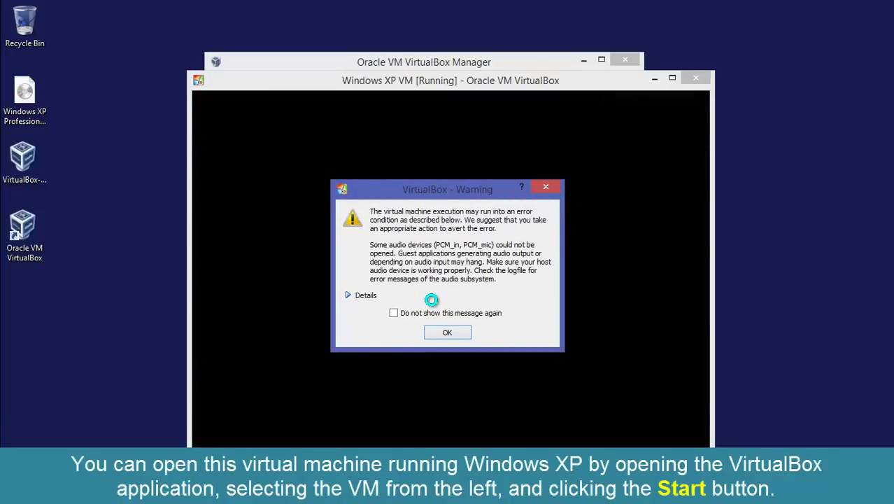
{"action": "left_click", "coordinate": [456, 332]}
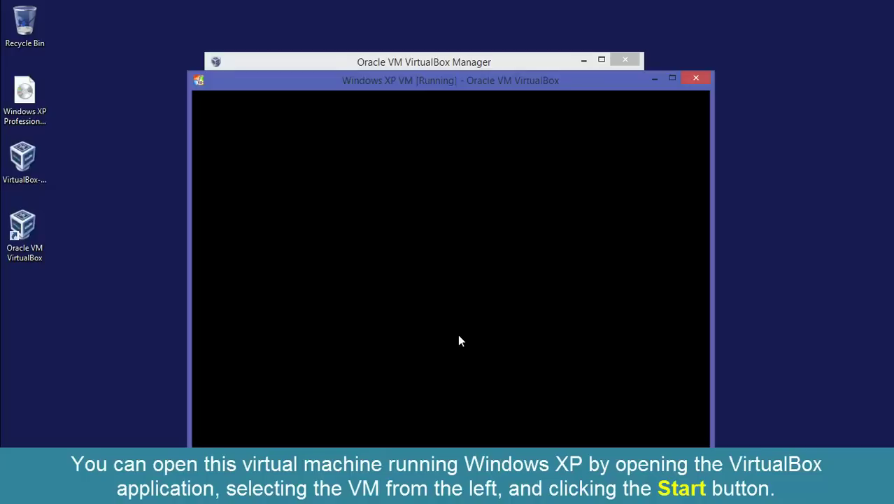